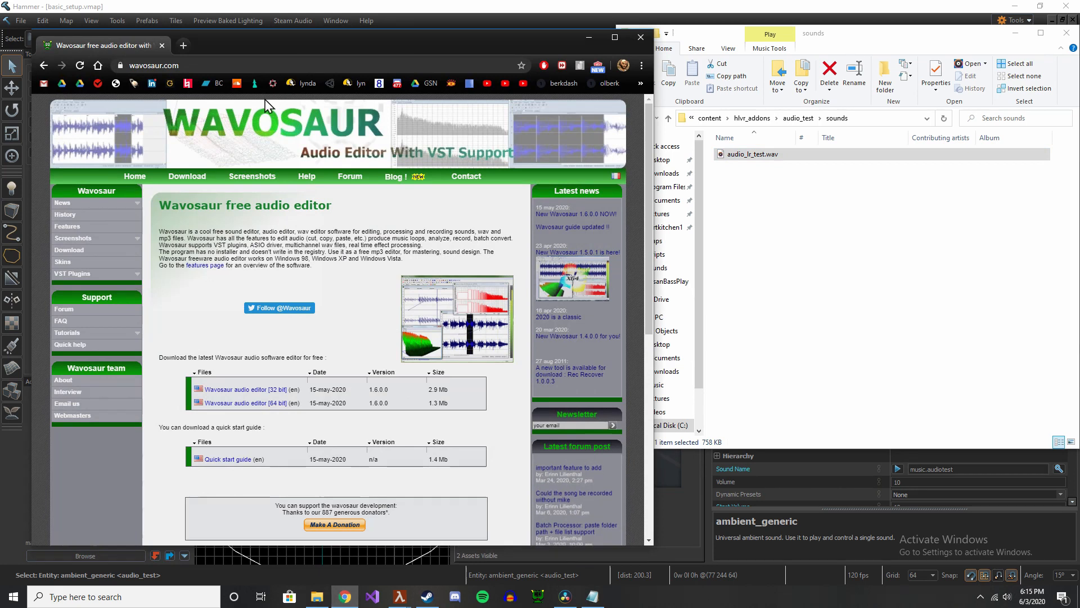
Switch to Wavosaur and load audio_lr_test.wav from the audio_test sounds folder into it
key("ctrl+s")
left_click(589, 38)
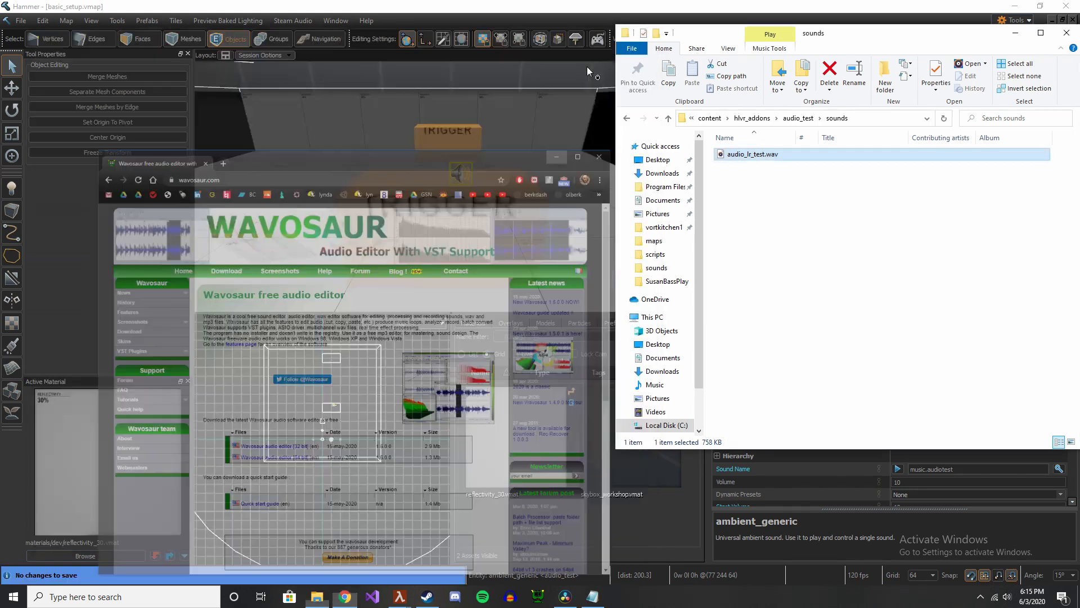
left_click(539, 597)
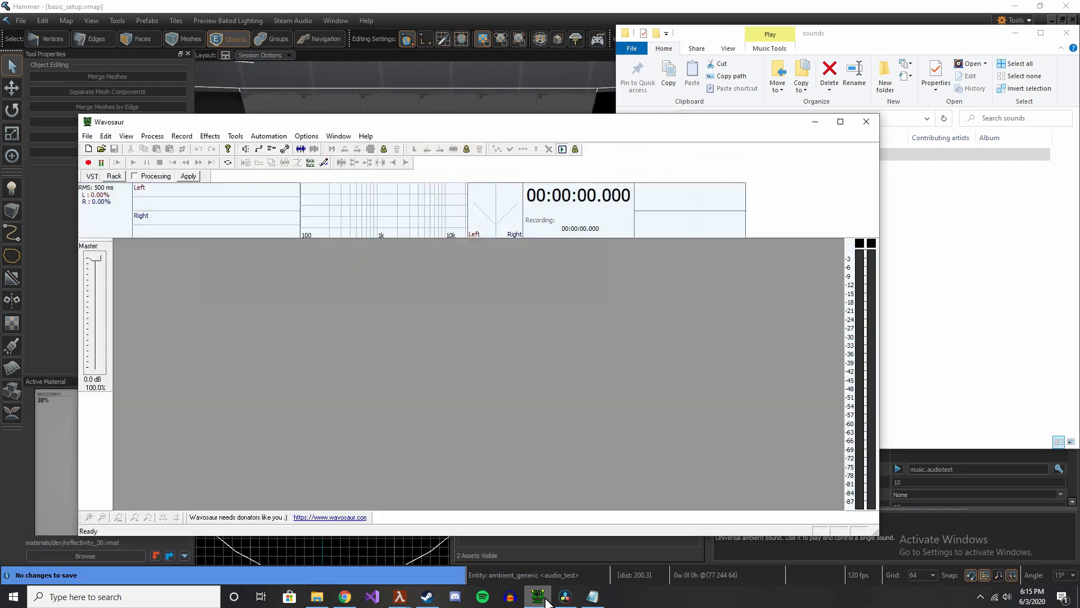
left_click_drag(656, 183, 650, 215)
left_click(740, 171)
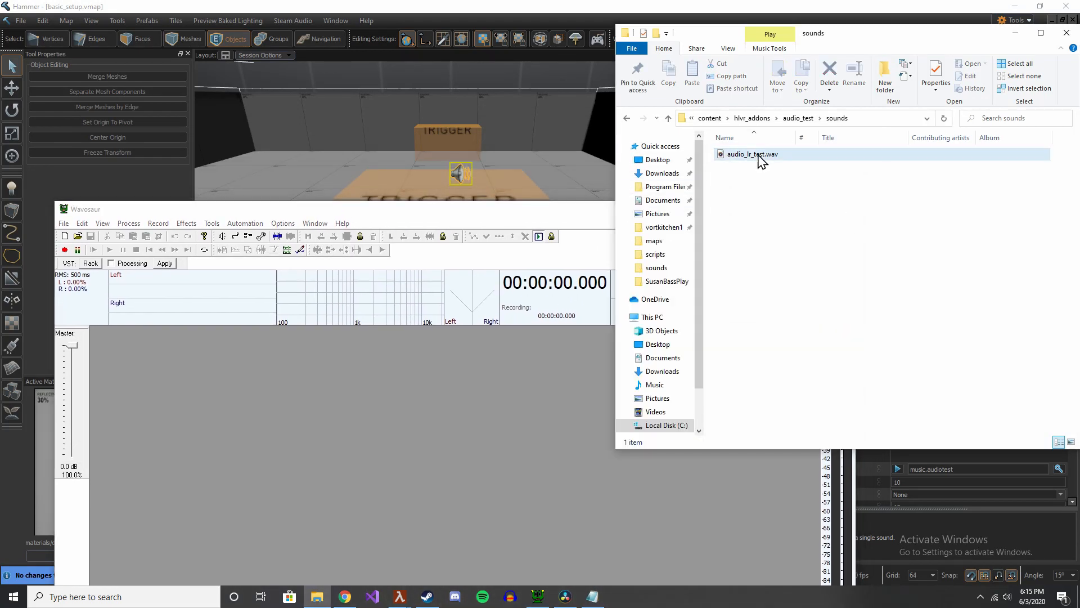
left_click_drag(758, 157, 411, 435)
left_click_drag(583, 211, 609, 83)
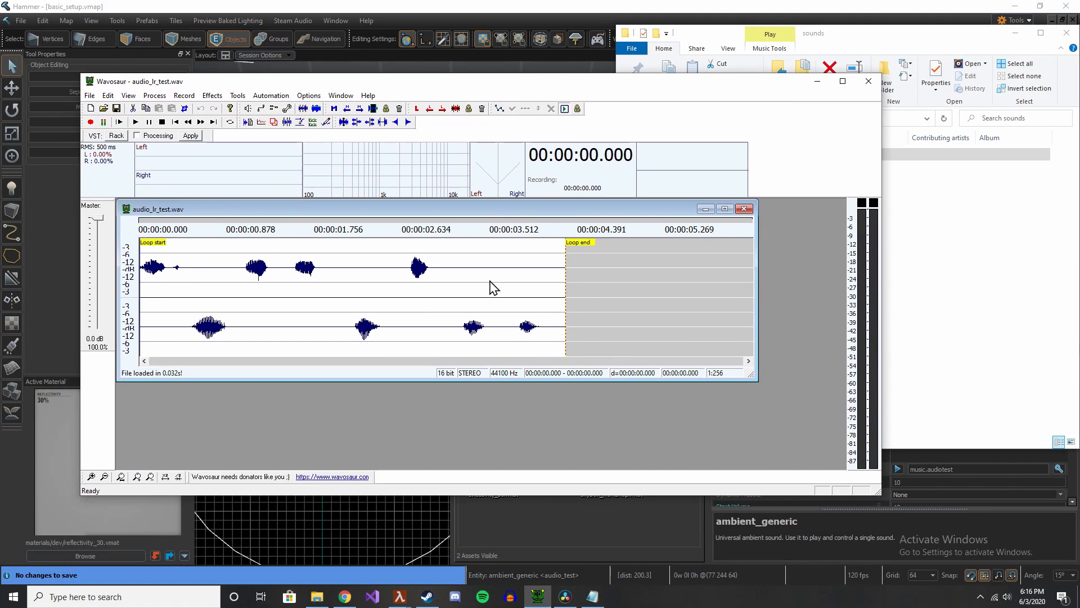
Select the whole waveform of audio_lr_test.wav and delete its loop points
double_click(265, 314)
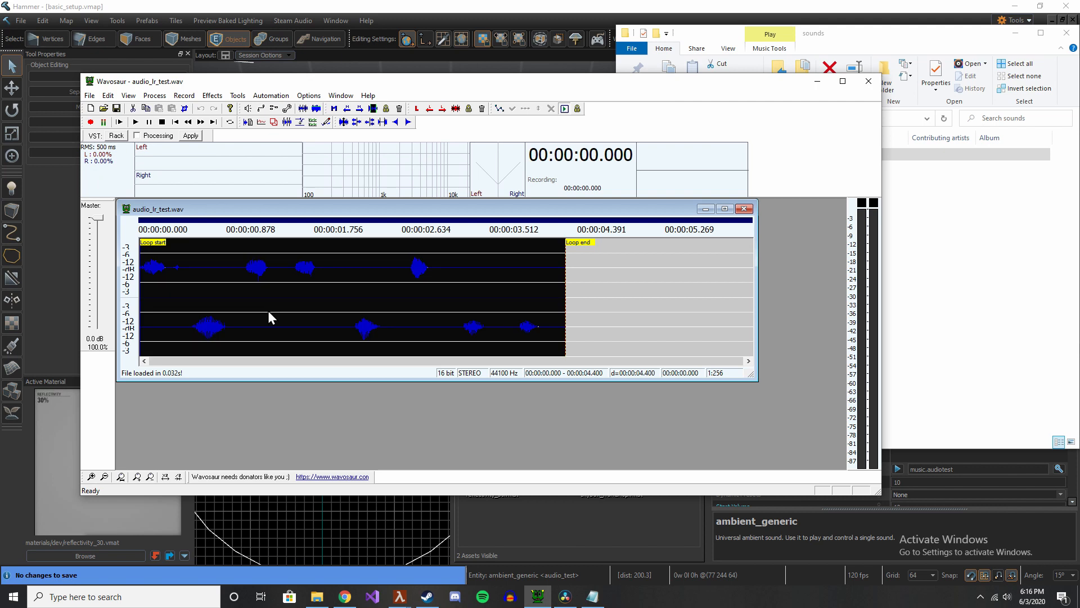
left_click(237, 95)
mouse_move(264, 111)
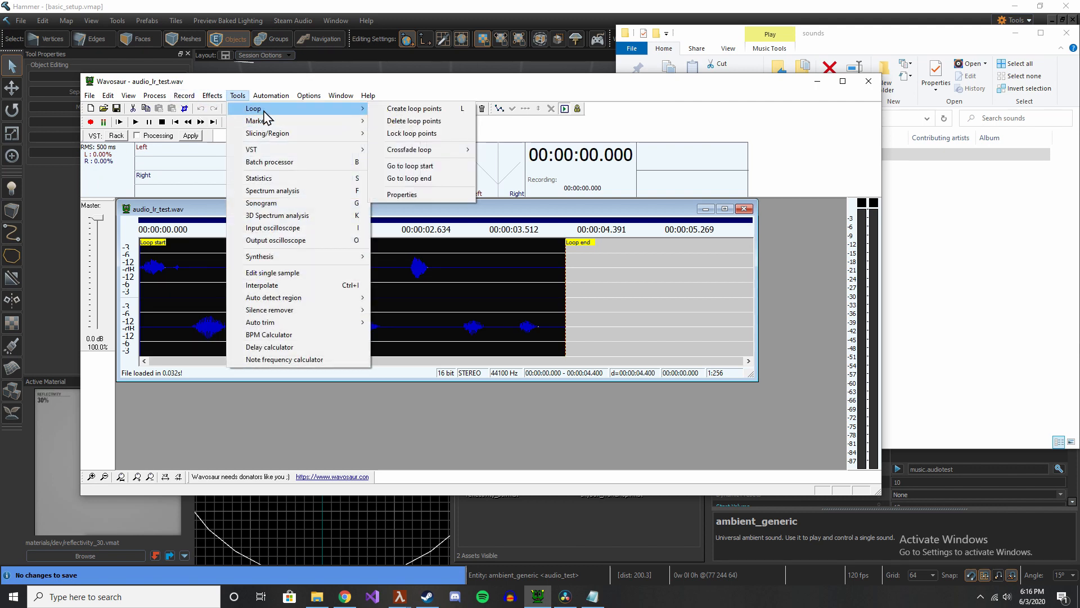
left_click(416, 121)
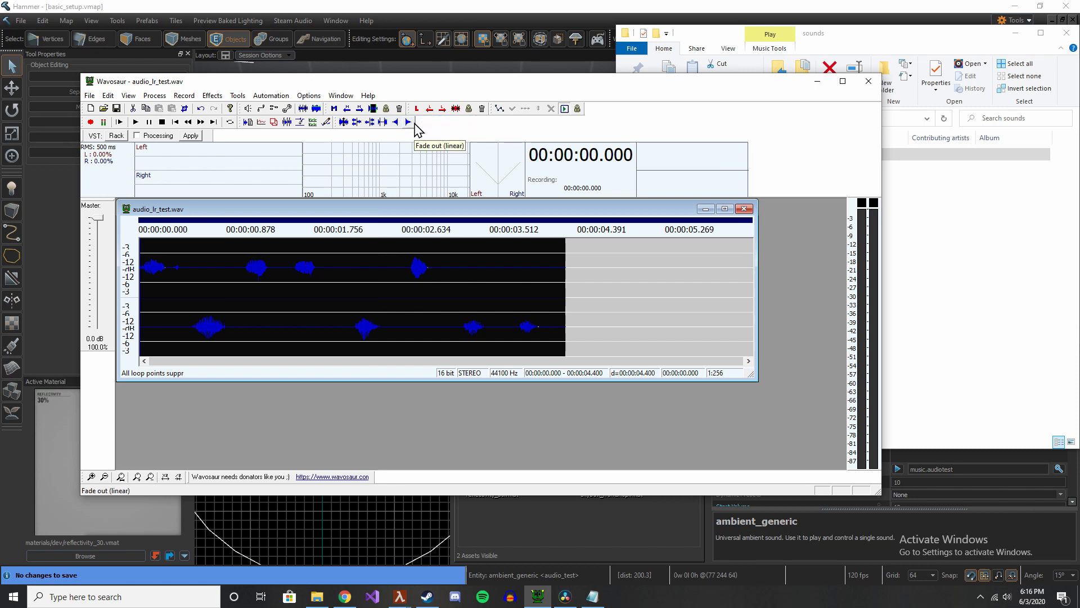
Cut the audio down to a short clip of about 0.177 s from the second sound, and play it back
left_click(462, 301)
left_click_drag(567, 293, 215, 305)
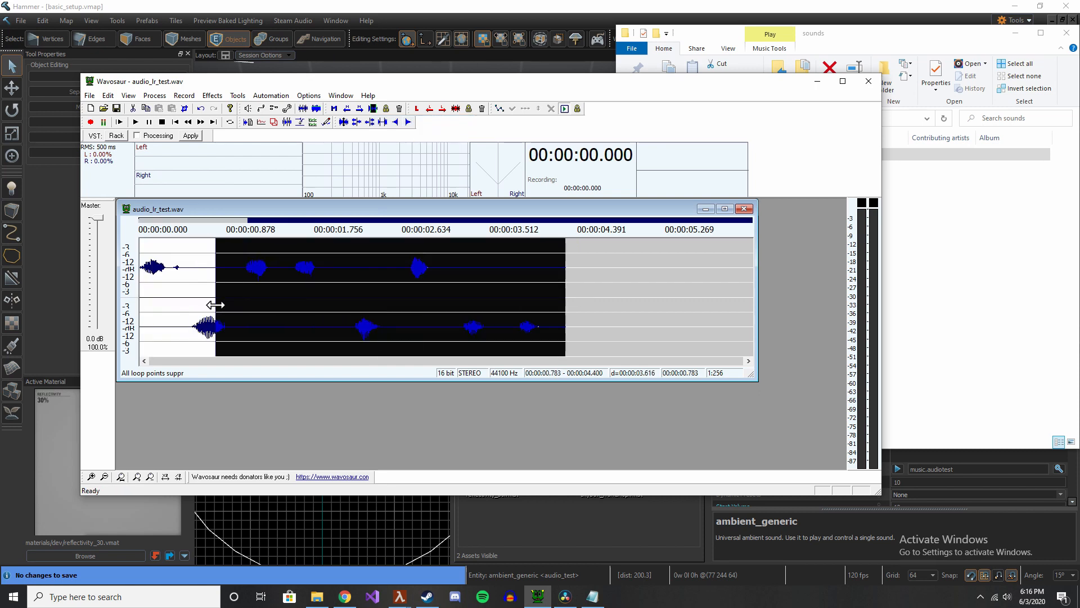
key("Delete")
left_click_drag(609, 287, 63, 252)
key("Delete")
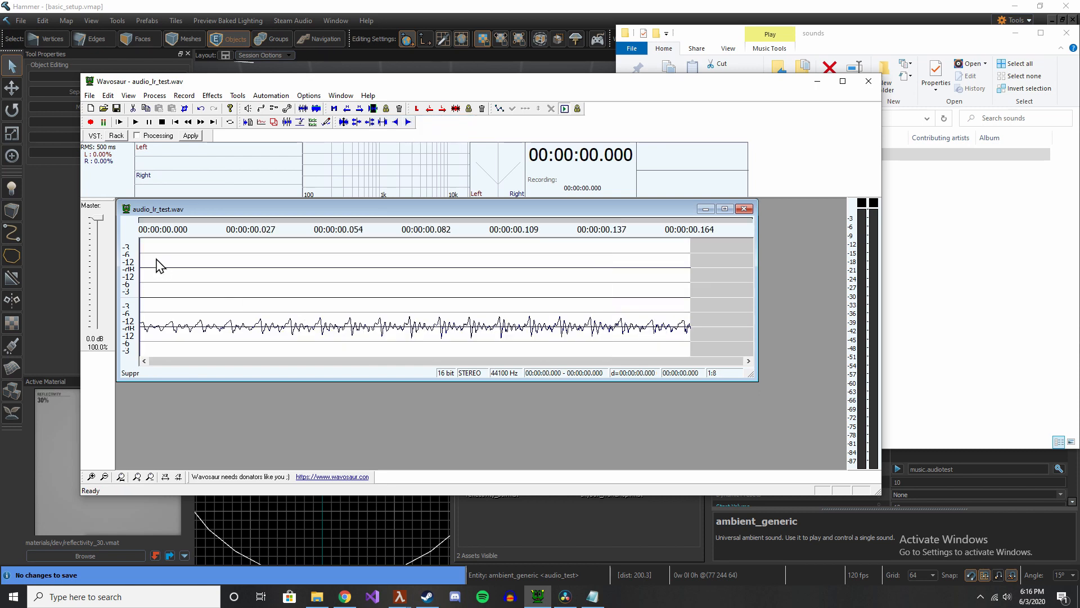
key("ctrl+a")
key("space")
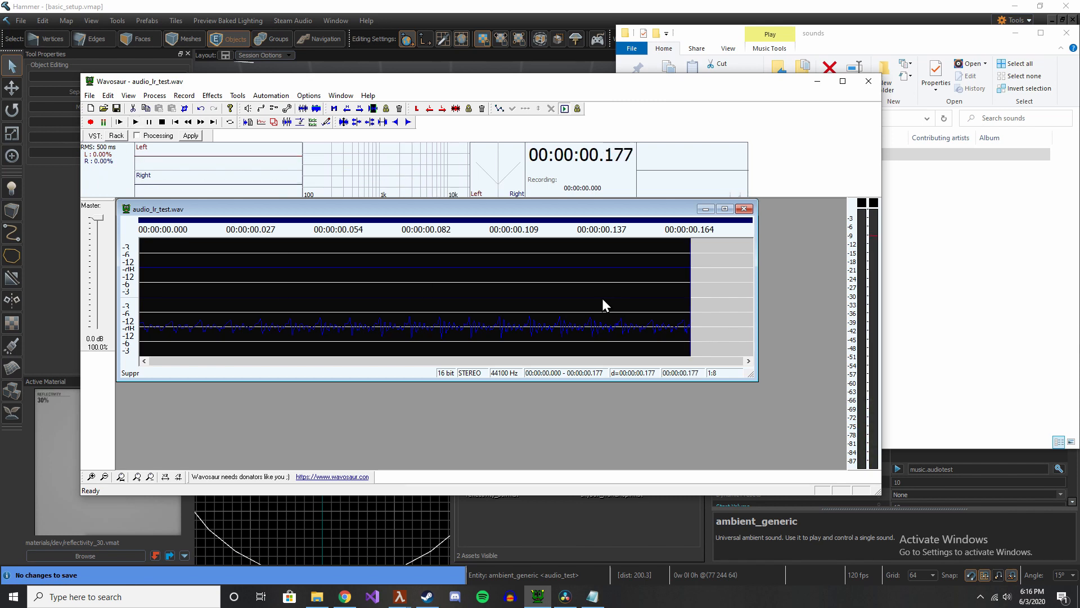
Save the clip as audio_noloop_test.wav in the sounds folder of the audio_test addon
left_click(90, 95)
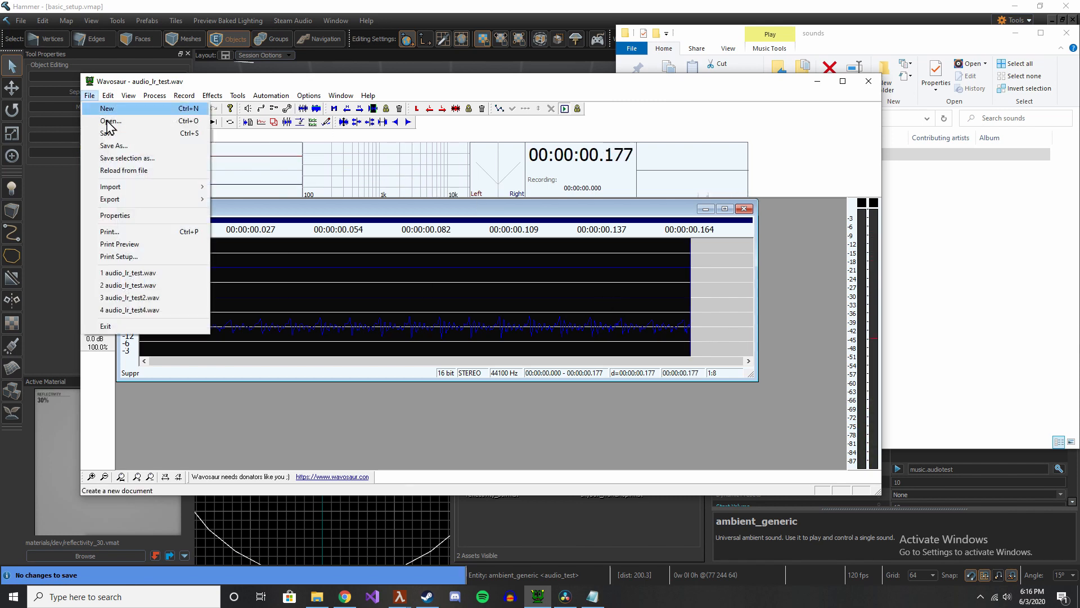
left_click(129, 147)
left_click(125, 234)
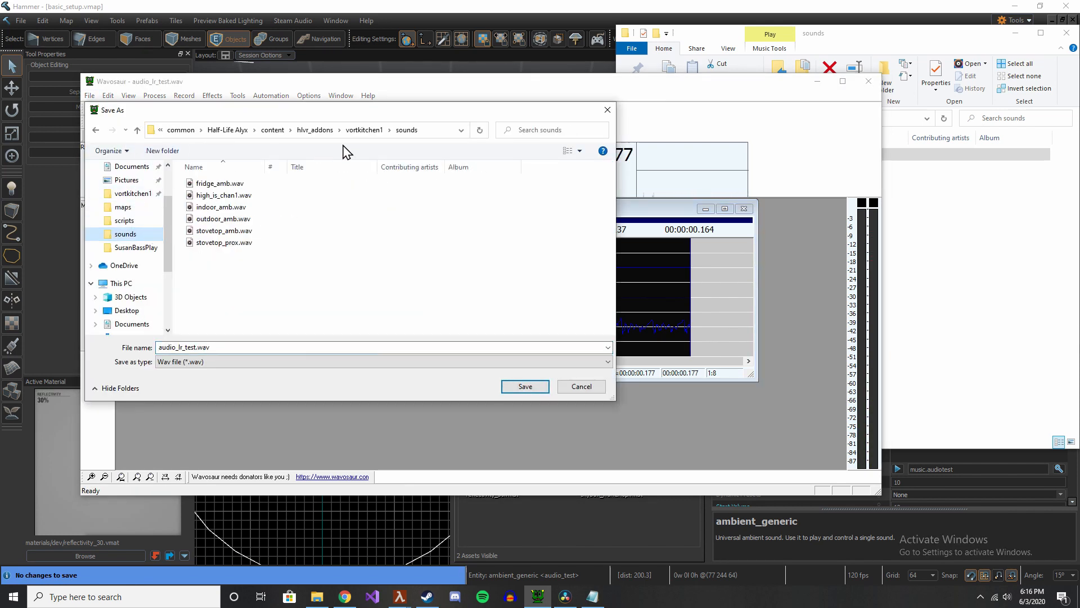
left_click(365, 130)
left_click(217, 185)
double_click(217, 186)
double_click(217, 207)
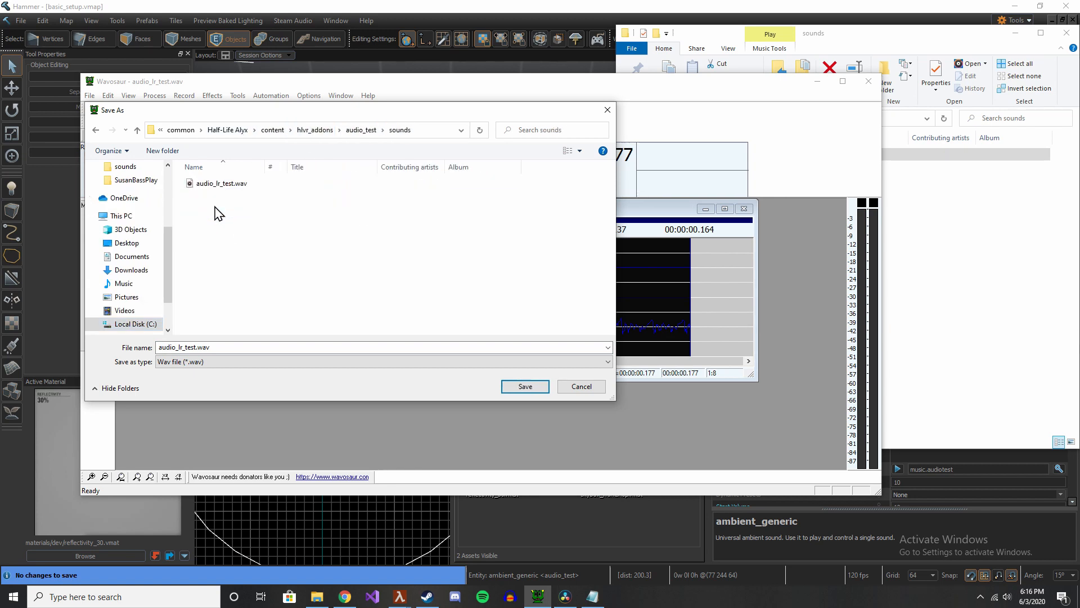
left_click(185, 347)
left_click(185, 347)
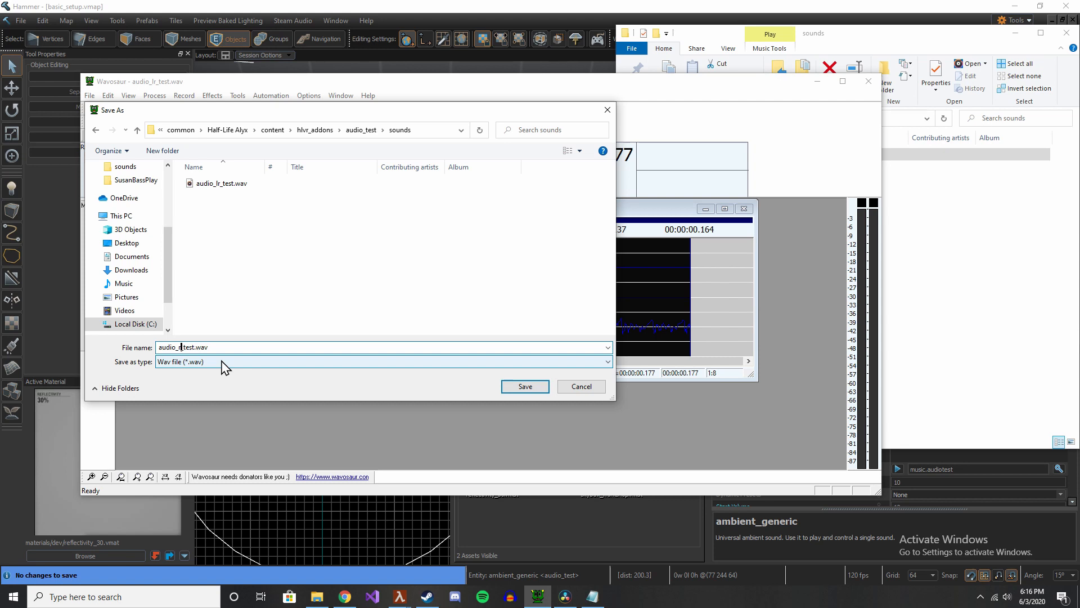
type("loop")
key("Return")
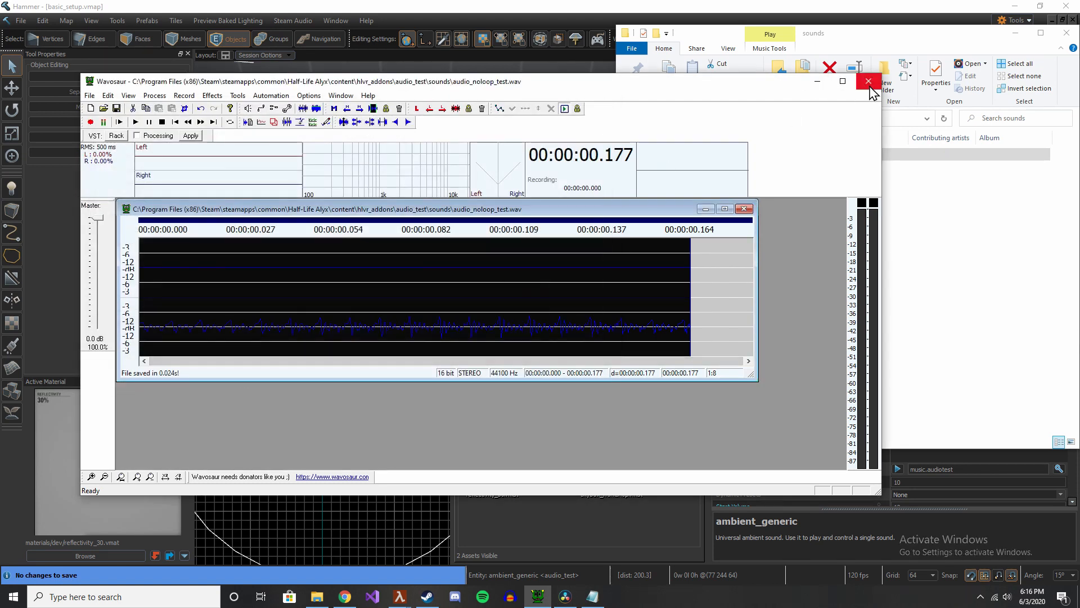
Select audio_noloop_test.wav in the sounds folder and close Wavosaur
left_click(875, 201)
double_click(784, 168)
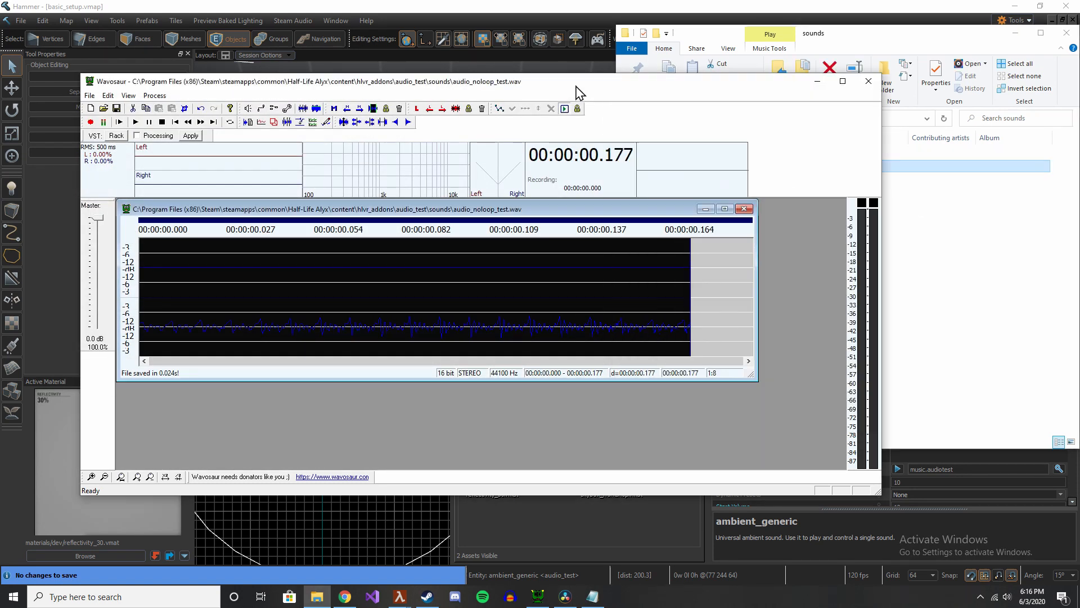
left_click(866, 82)
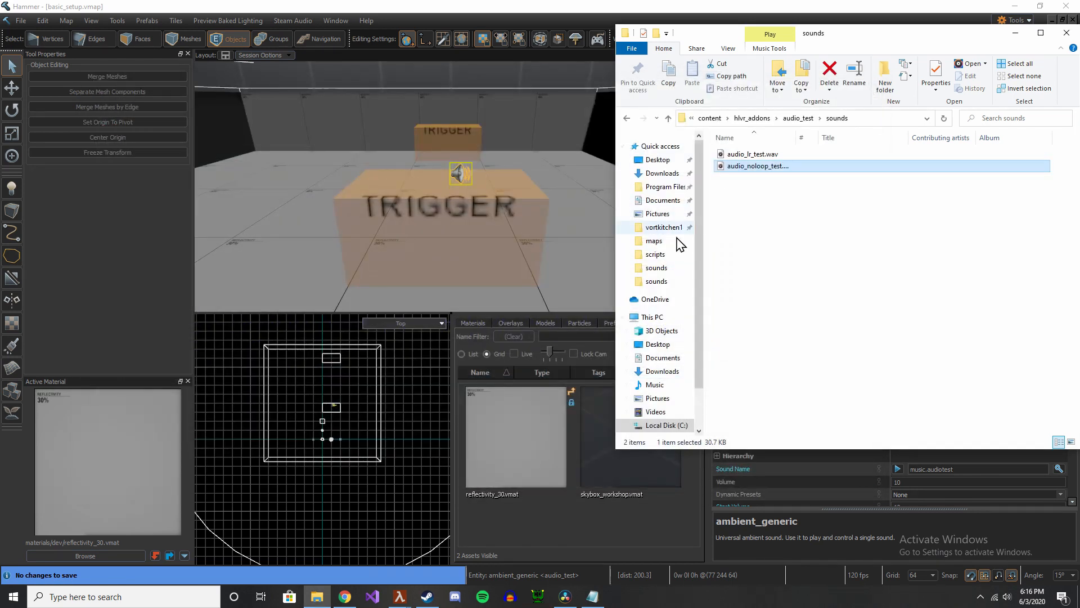
left_click(819, 275)
In audio_test.vsndevts in Notepad, duplicate the music.audiotest block, name the copy music.audionolooptest and save
key("alt+Tab")
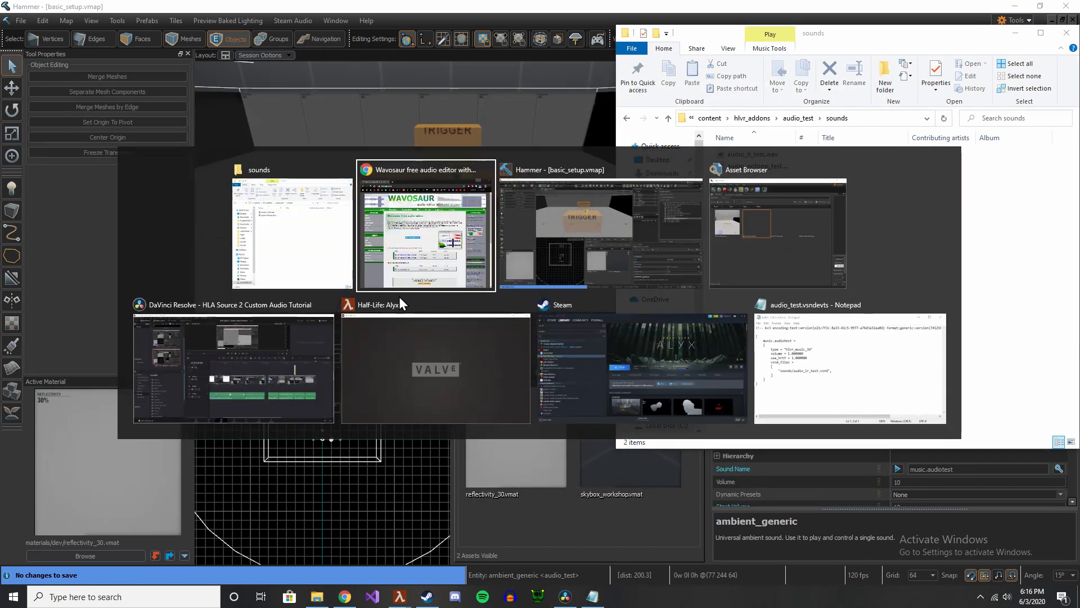
left_click(866, 371)
key("ctrl+a")
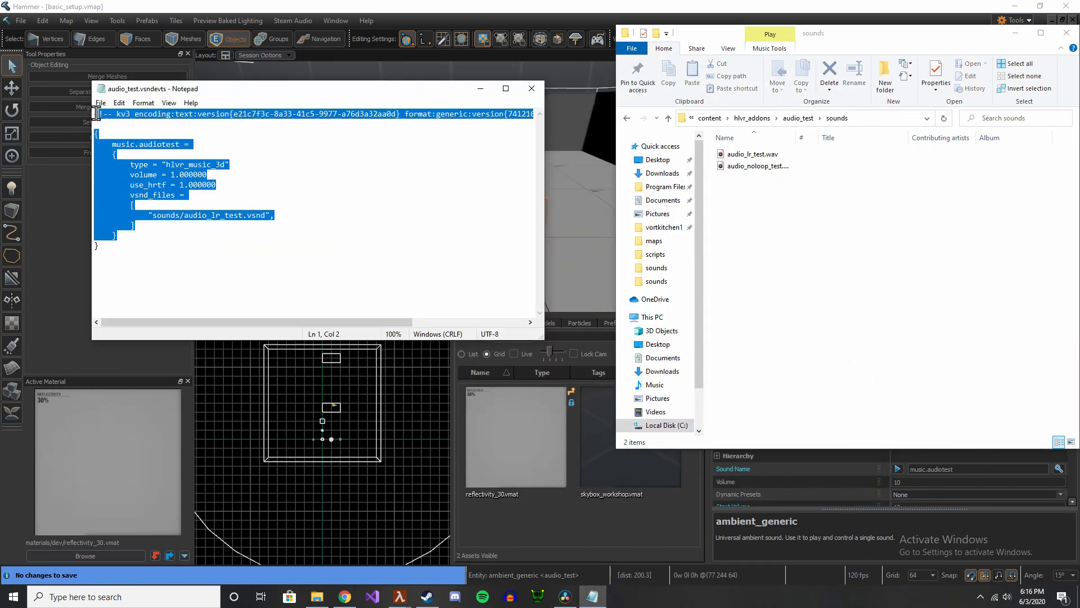
left_click(203, 224)
left_click_drag(130, 237, 97, 149)
key("ctrl+c")
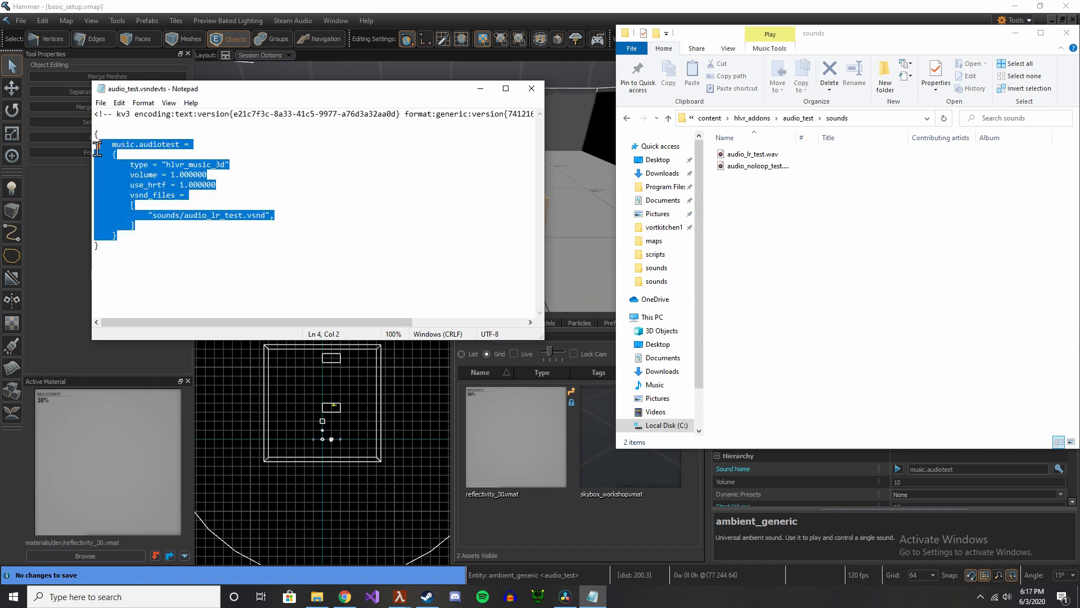
left_click(147, 237)
key("ctrl+v")
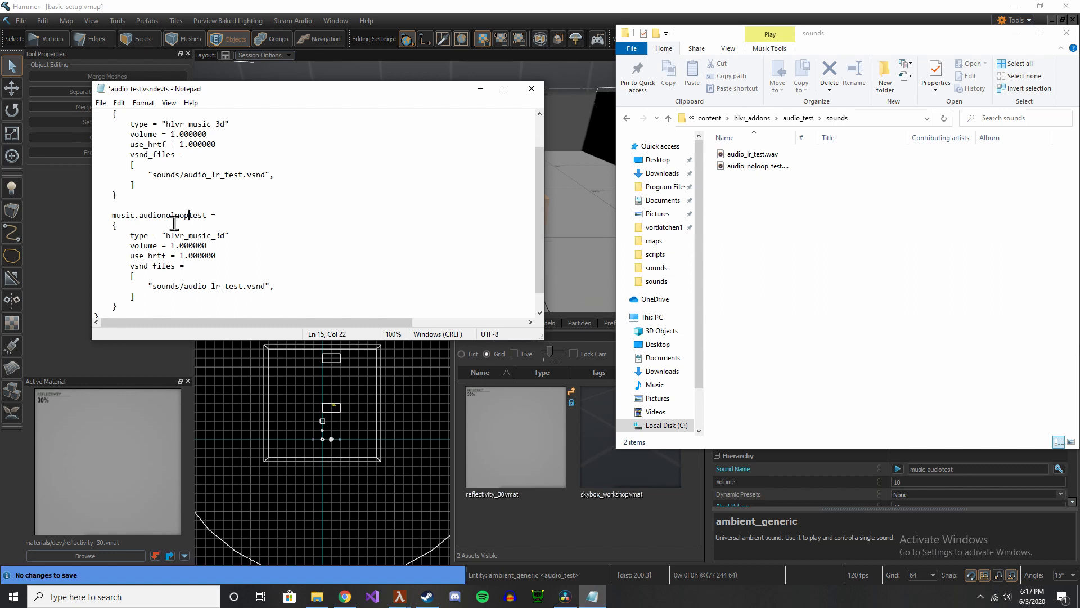
key("ctrl+s")
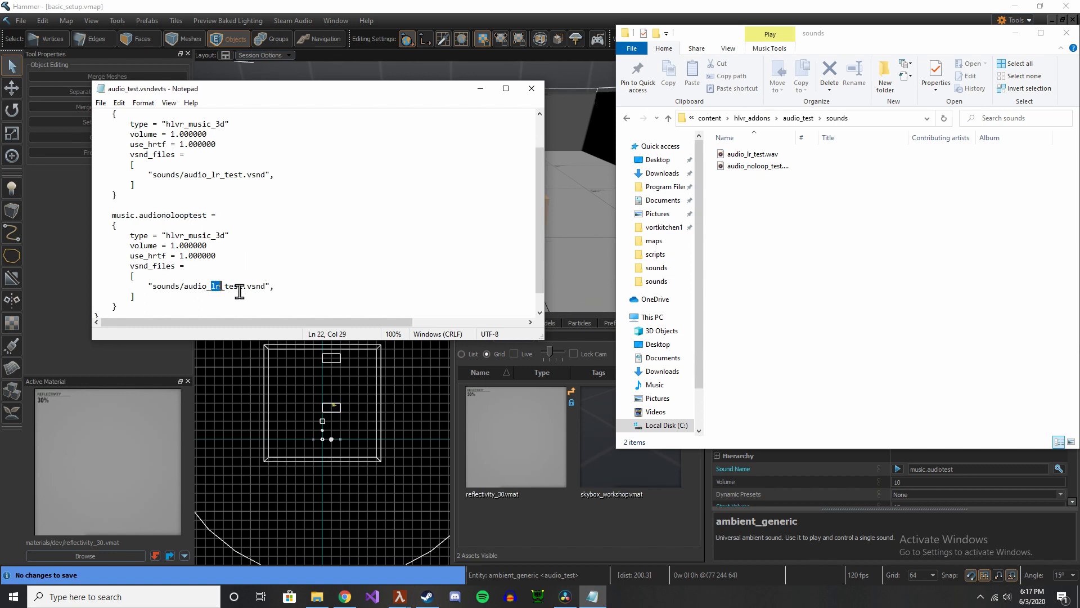
Point the music.audionolooptest event to sounds/audio_noloop_test.vsnd and save the file
type("noloop")
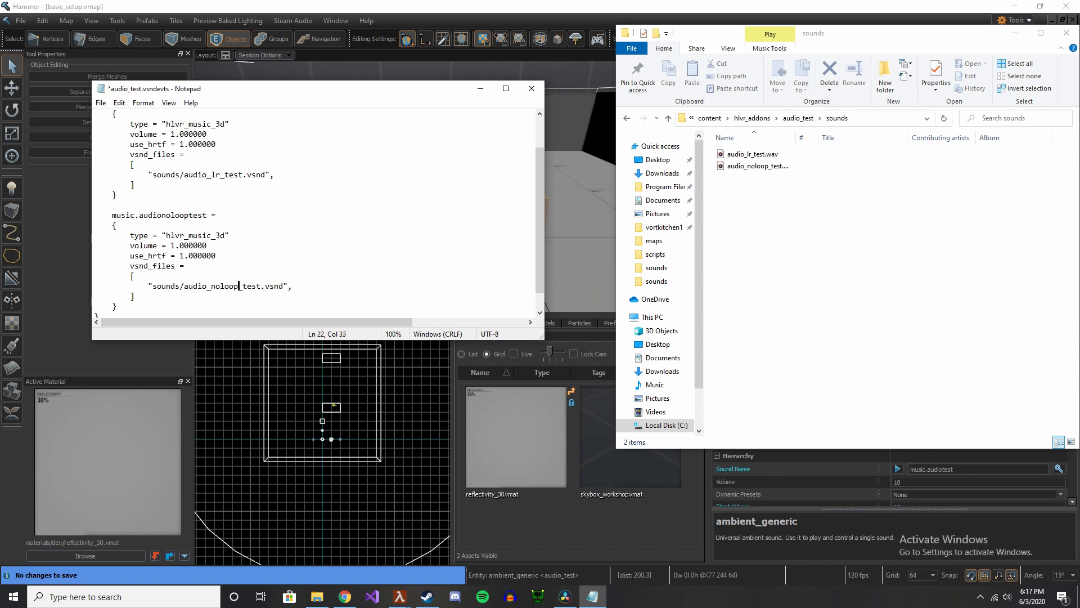
scroll(317, 254, "up", 2)
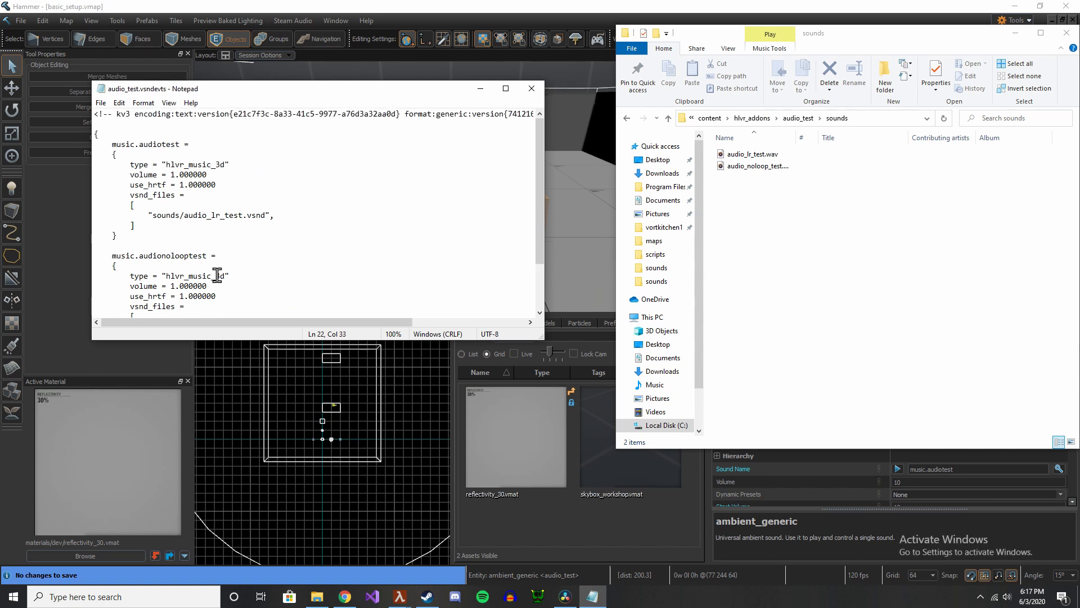
left_click_drag(210, 256, 114, 256)
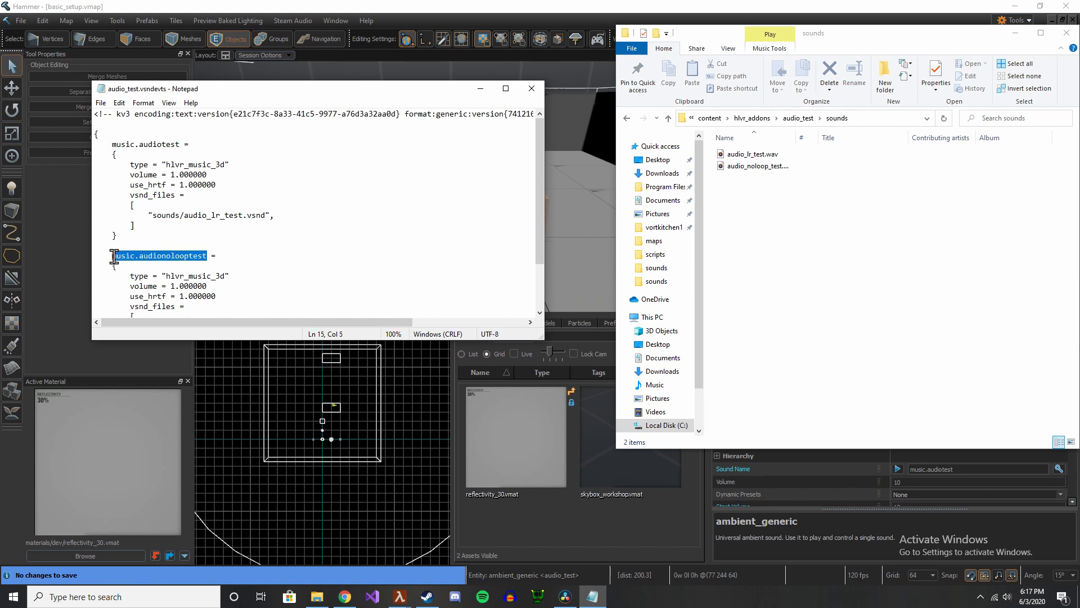
In Hammer, set the audio_test ambient_generic's Sound Name to music.audionolooptest, save the map and preview the sound
left_click(500, 9)
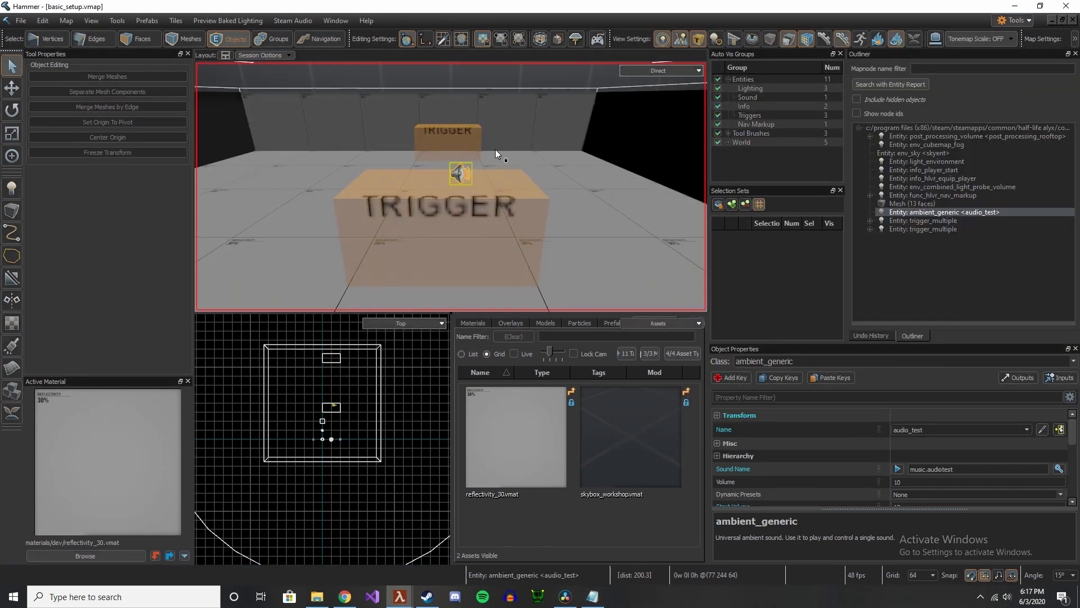
left_click(455, 176)
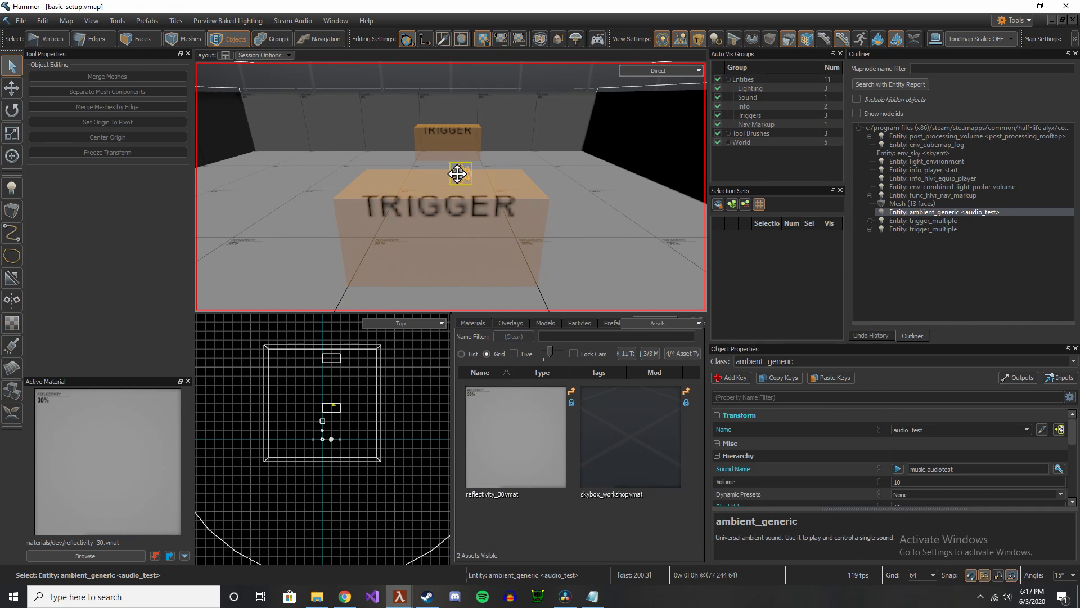
left_click(945, 468)
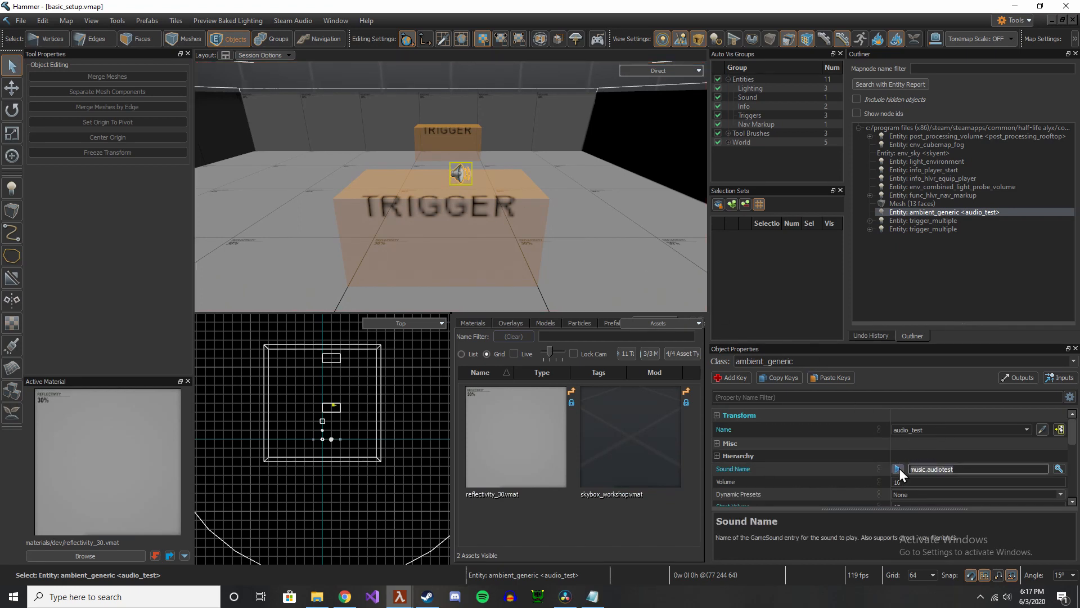
key("Left")
key("Left")
key("Left")
key("Left")
type("noloop")
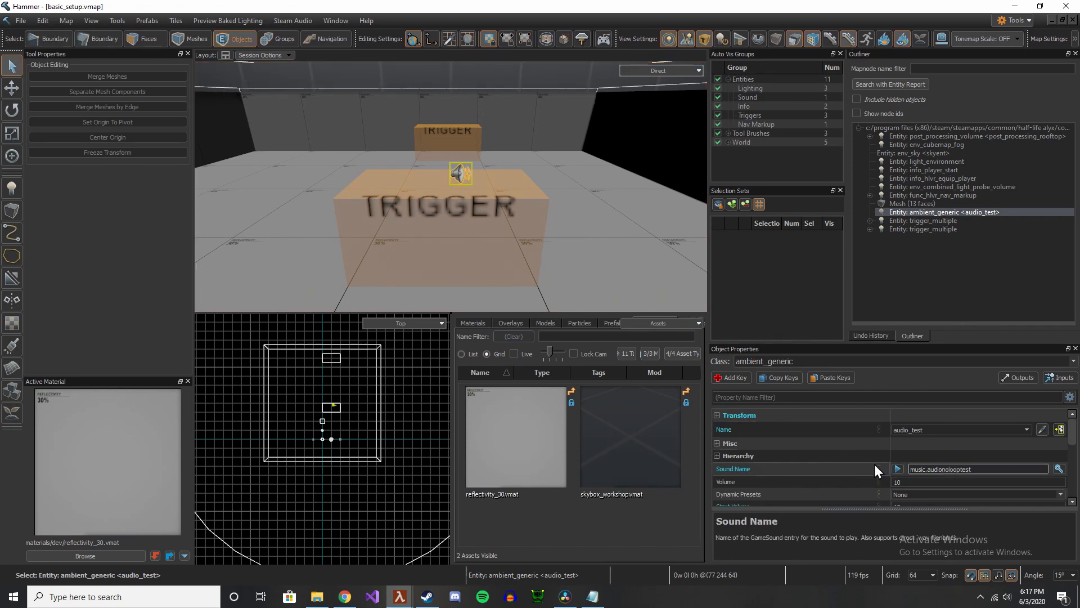
key("ctrl+s")
left_click(898, 469)
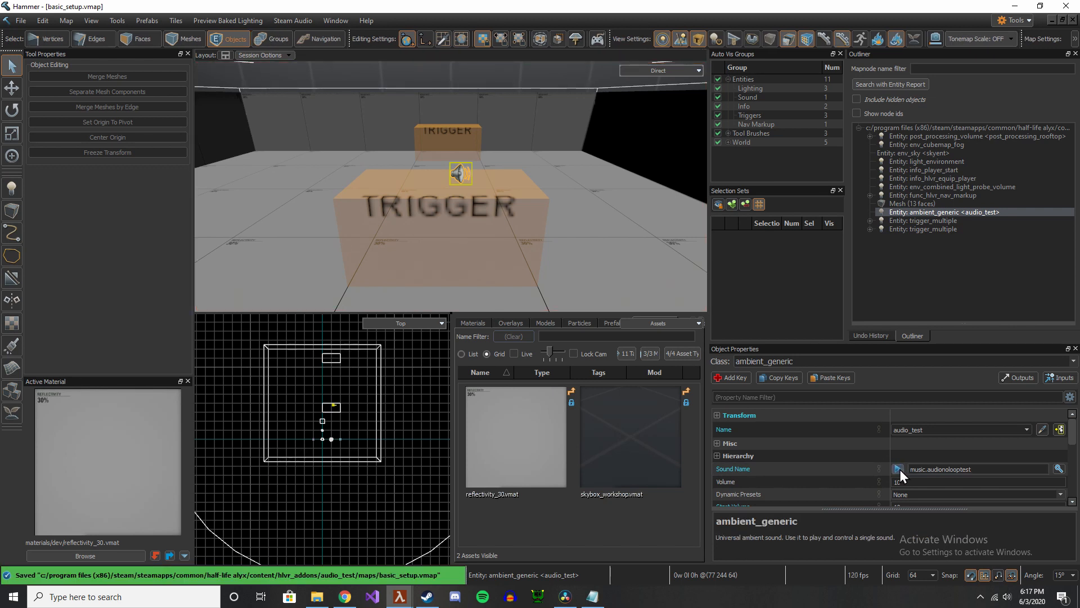
Run a full recompile of audio_test.vsndevts in the Asset Browser, and return to Hammer
key("alt+Tab")
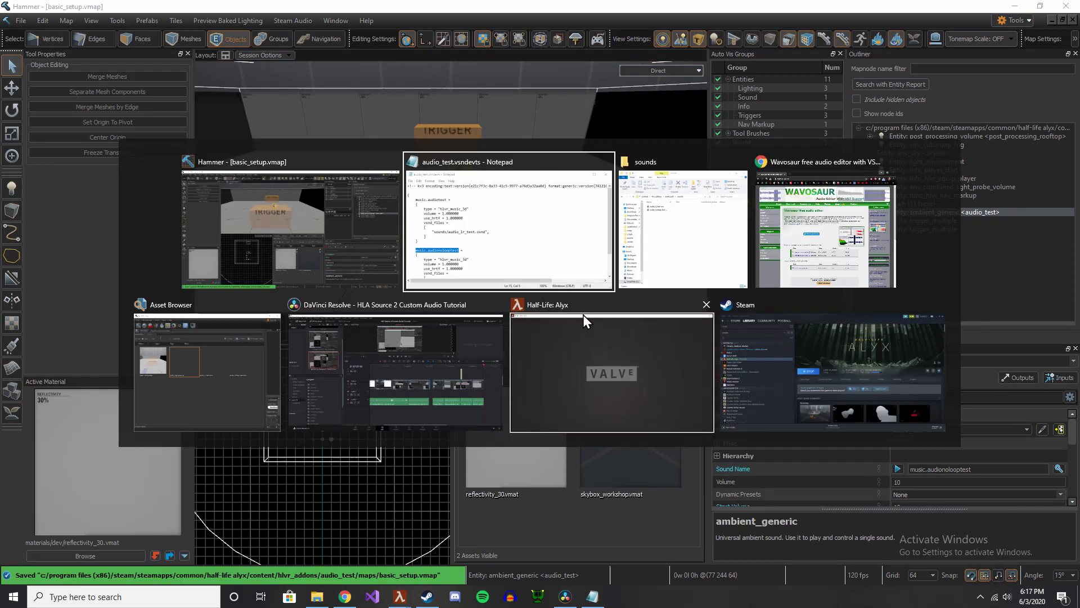
left_click(242, 379)
left_click(621, 246)
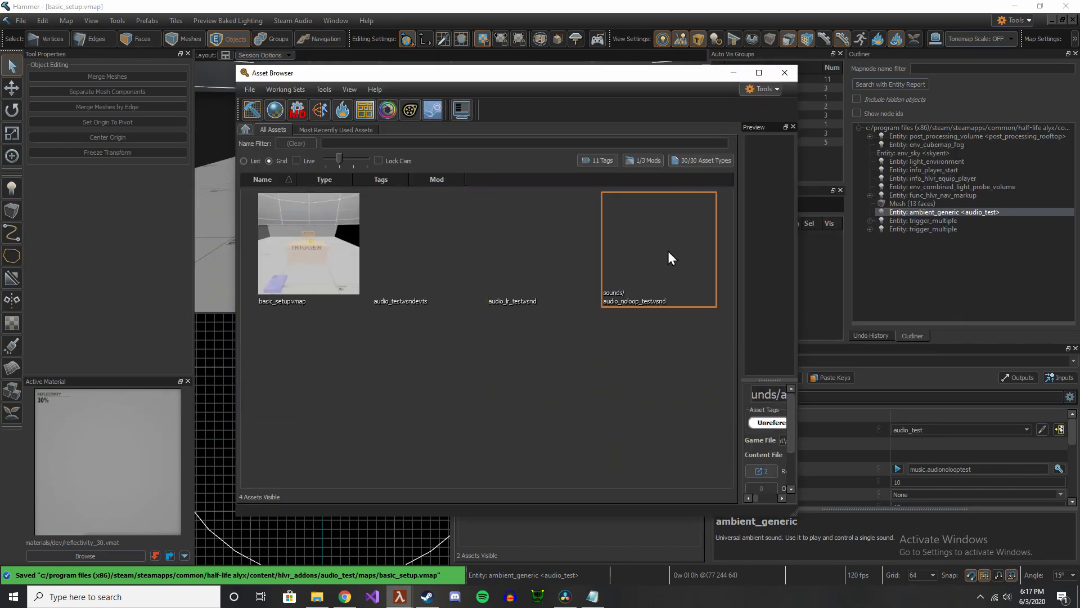
right_click(405, 249)
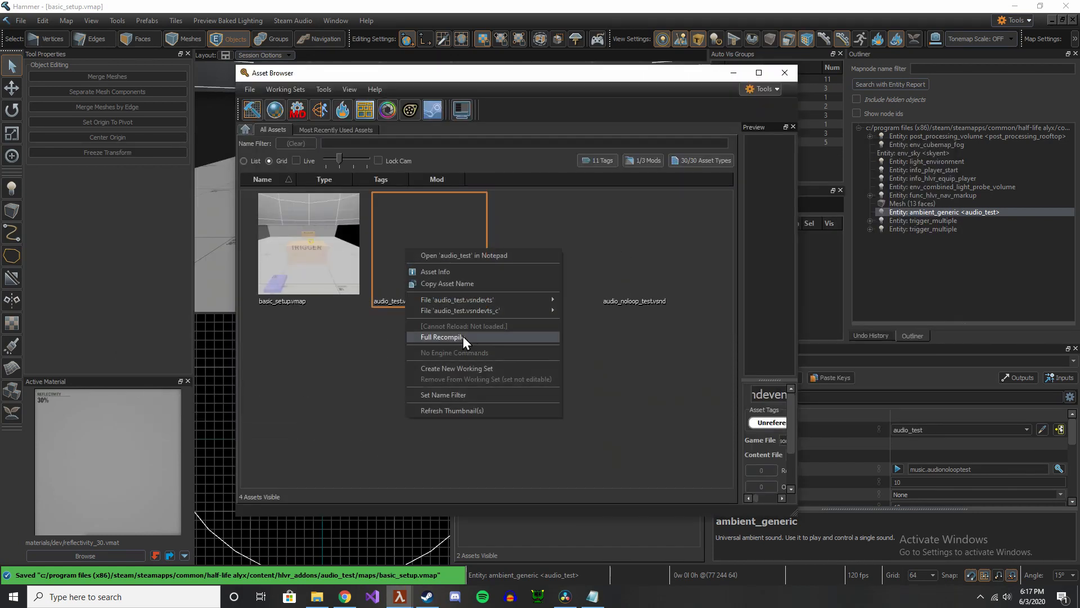
right_click(437, 248)
left_click(473, 325)
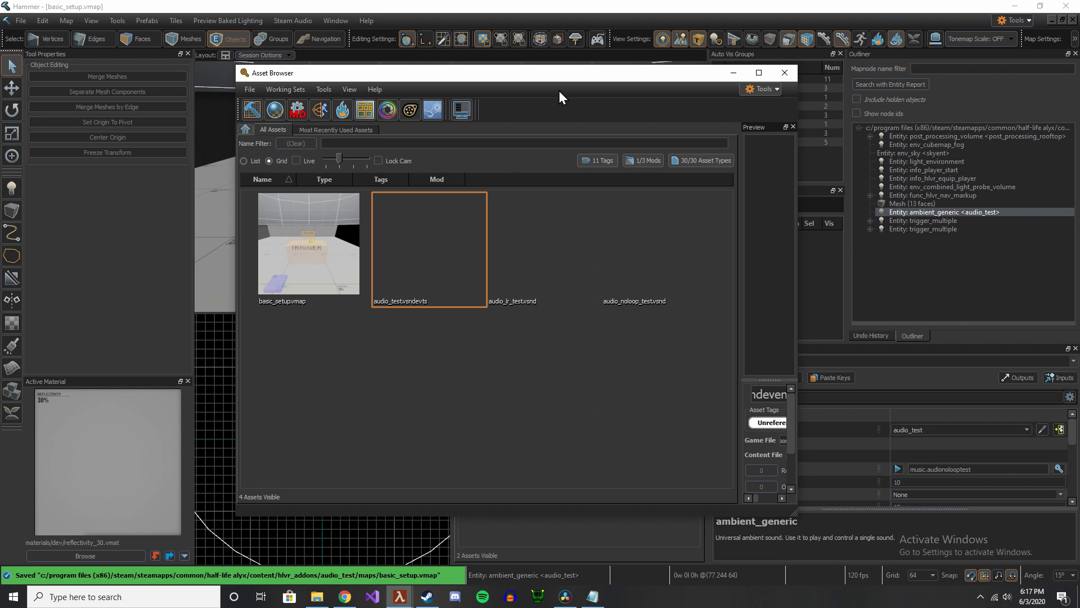
left_click(553, 12)
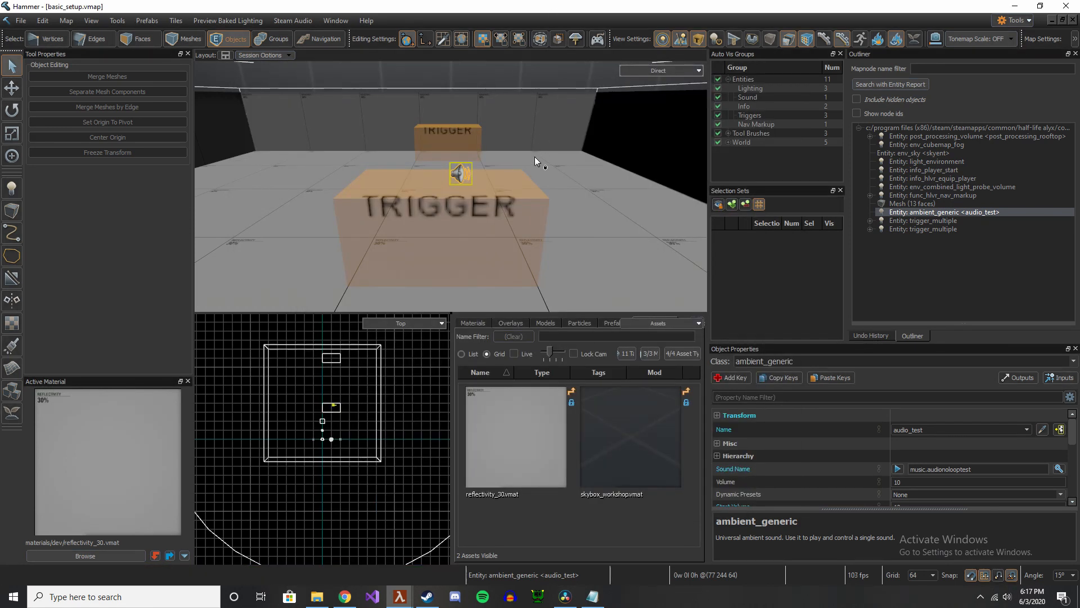
Build and run the basic_setup map, and walk through the trigger volumes in game to test the non-looping sound
key("F9")
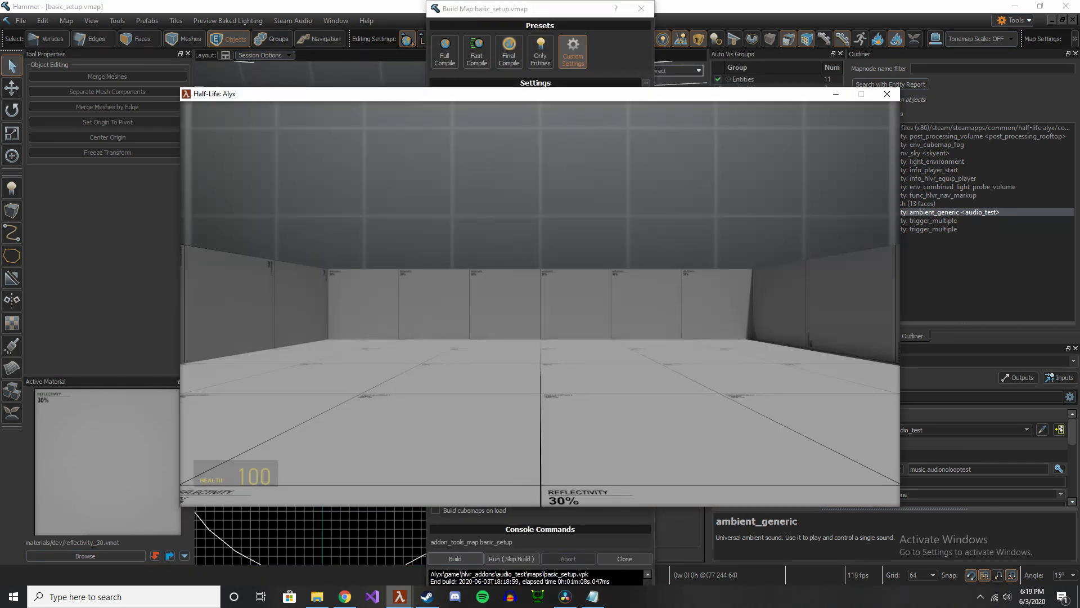
key("w")
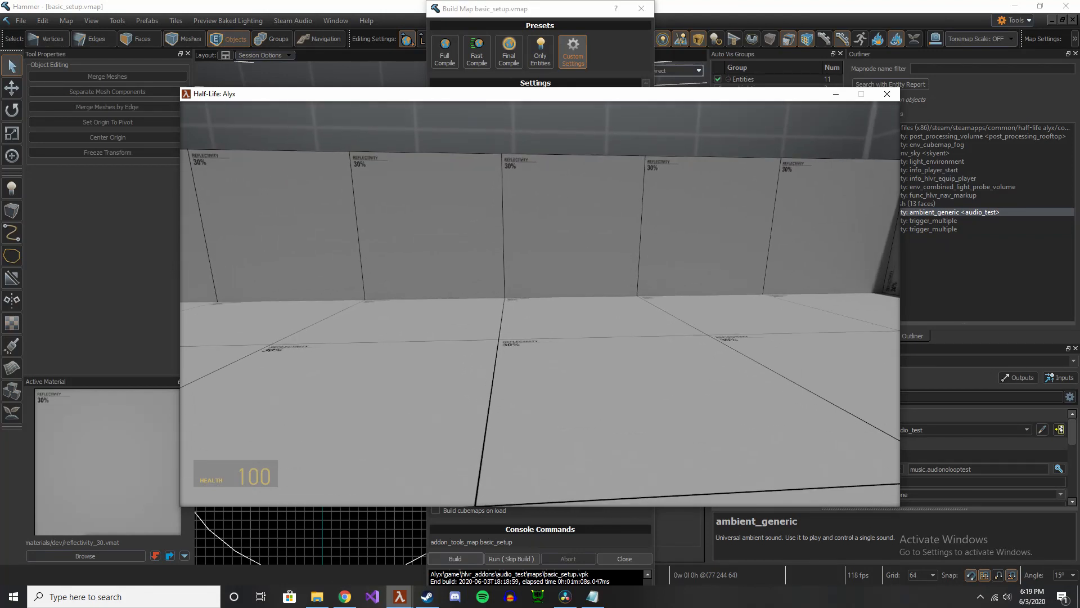
key("shift+w")
key("shift+w")
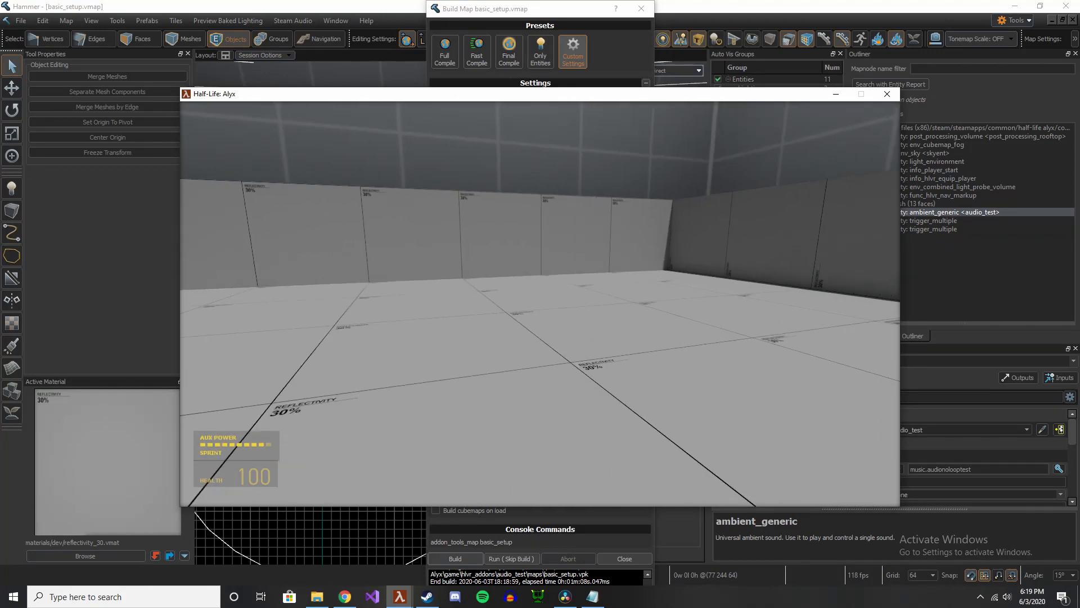
key("shift+w")
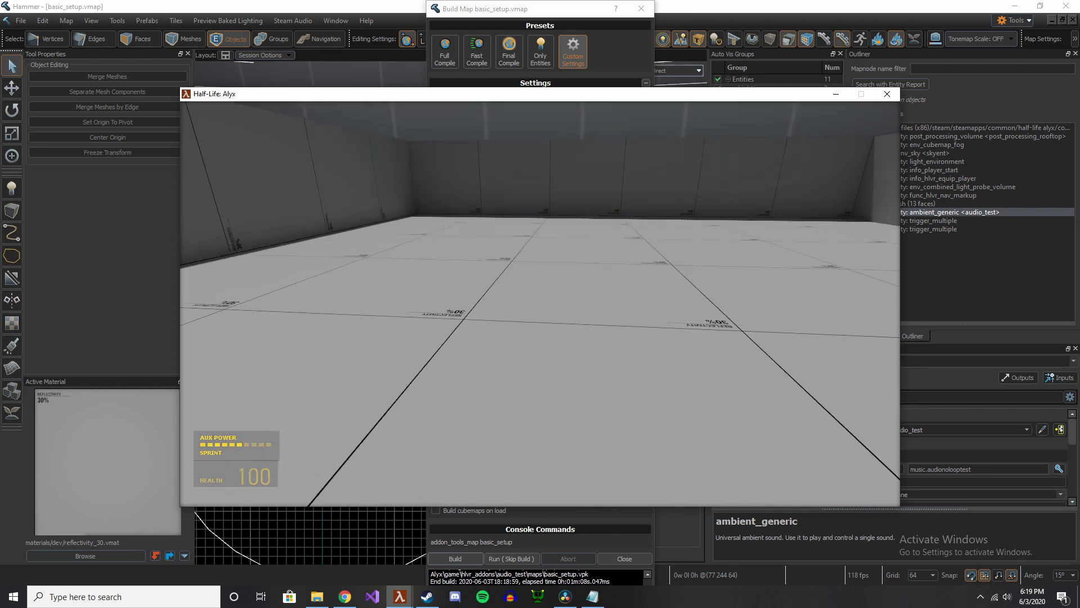
key("shift+w")
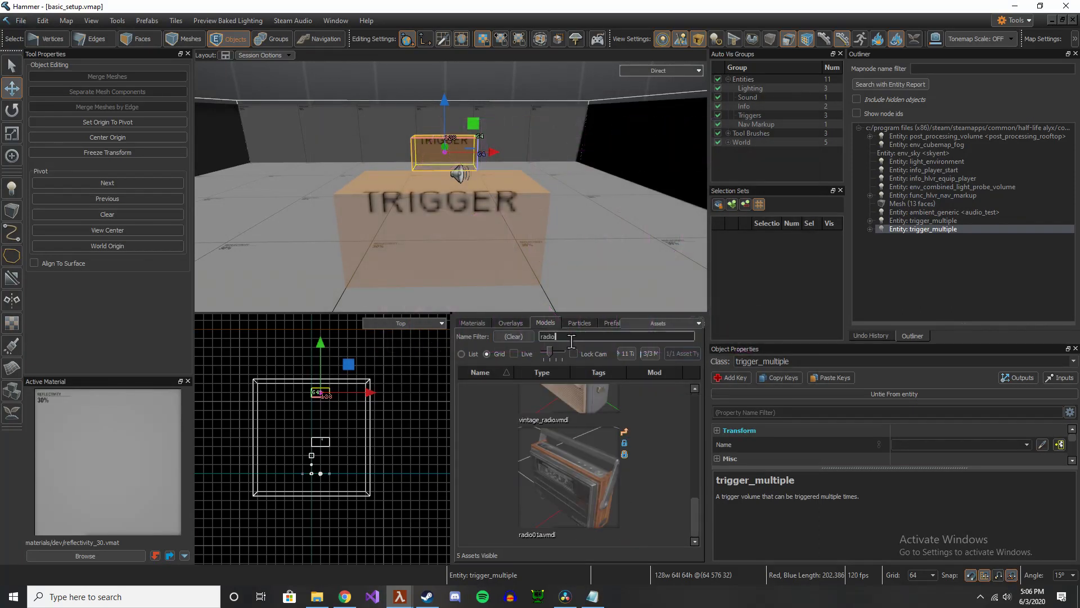
Place the vintage_radio model on the floor beside the large trigger and change its class to prop_physics
left_click_drag(573, 383, 590, 241)
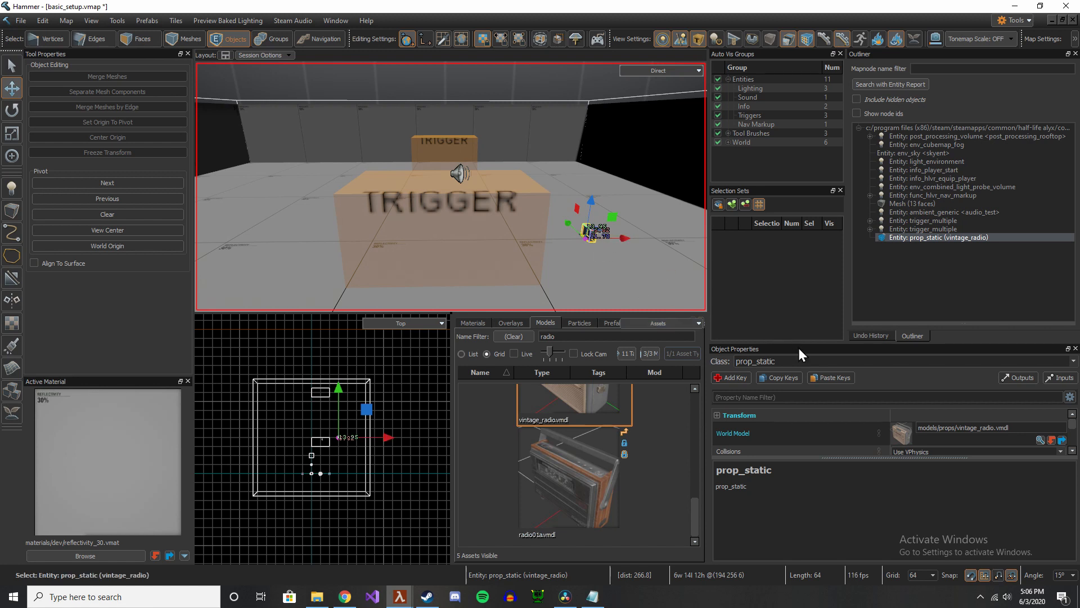
left_click(784, 361)
left_click_drag(758, 360, 753, 360)
type("physics")
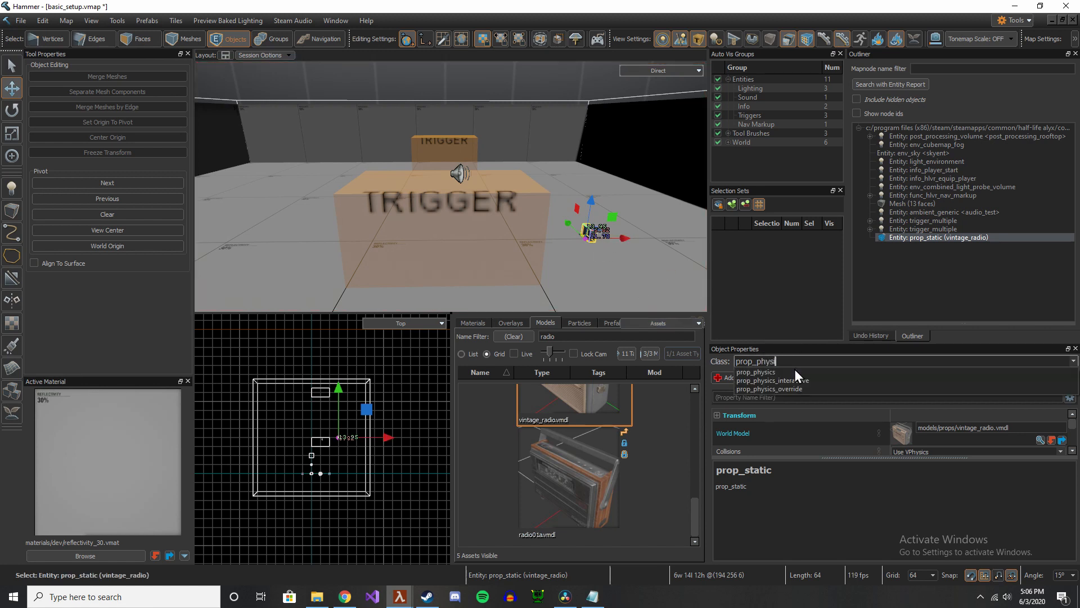
left_click(768, 369)
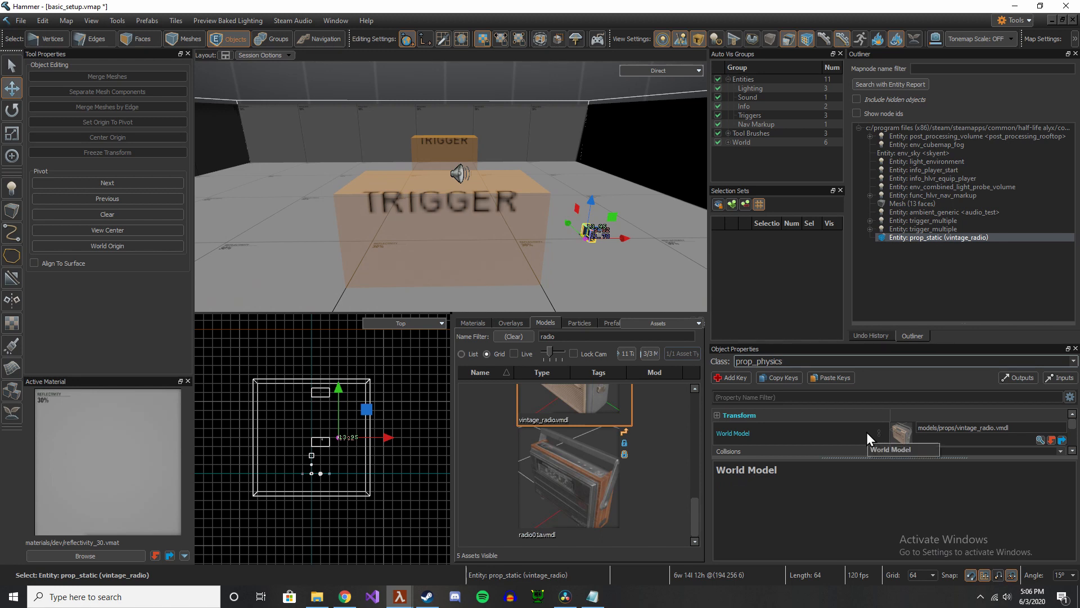
Name the vintage_radio physics prop radio
left_click(931, 430)
type("radio")
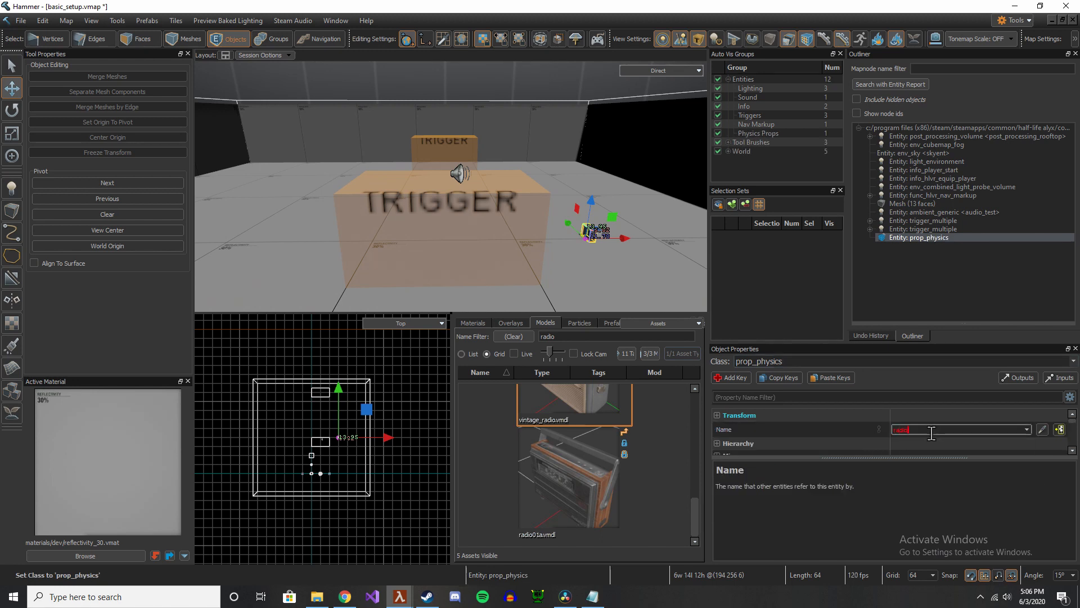
key("Return")
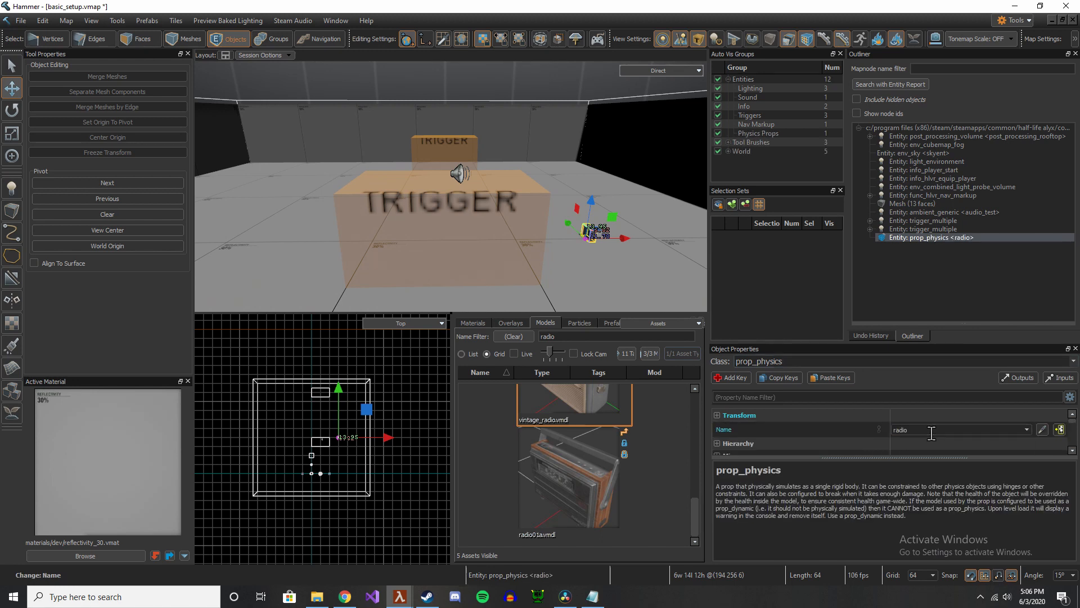
Set the SourceEntityName of the audio_test ambient_generic to radio
left_click(468, 181)
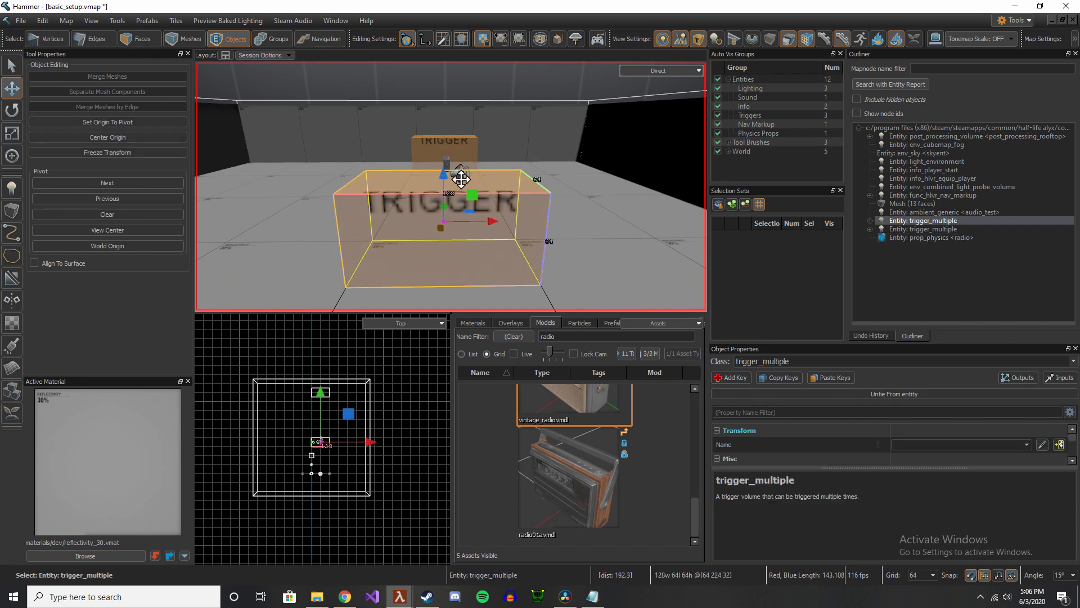
left_click(459, 175)
scroll(867, 417, "down", 10)
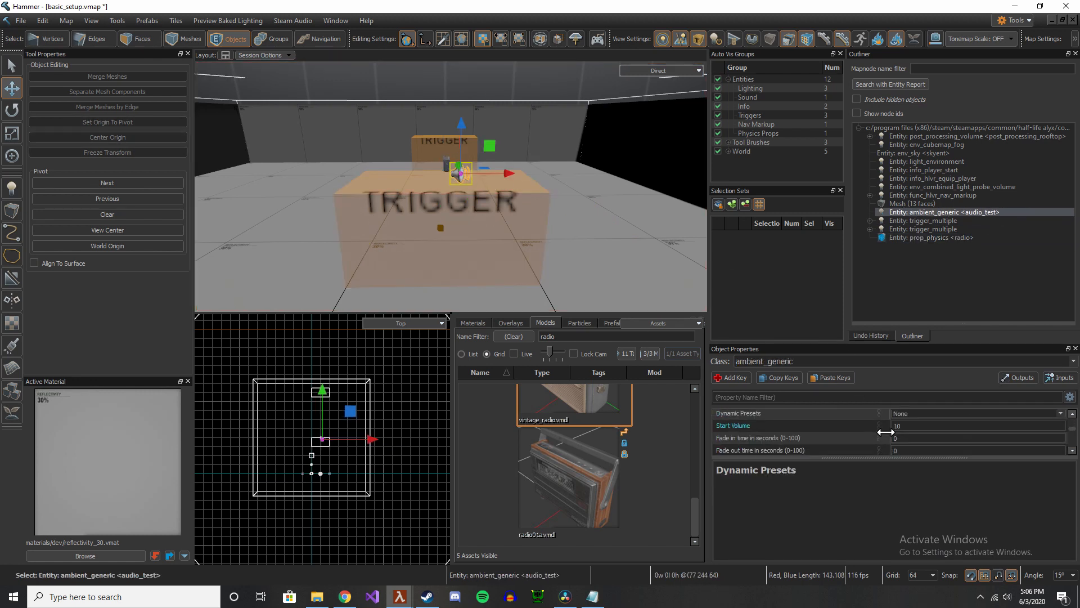
left_click(903, 447)
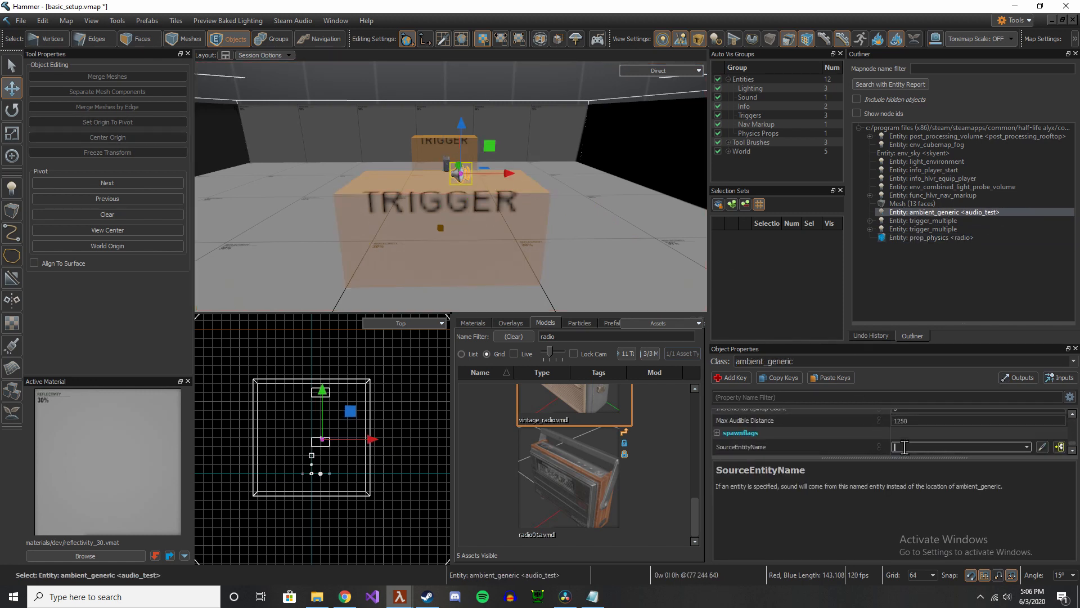
type("radio")
key("Return")
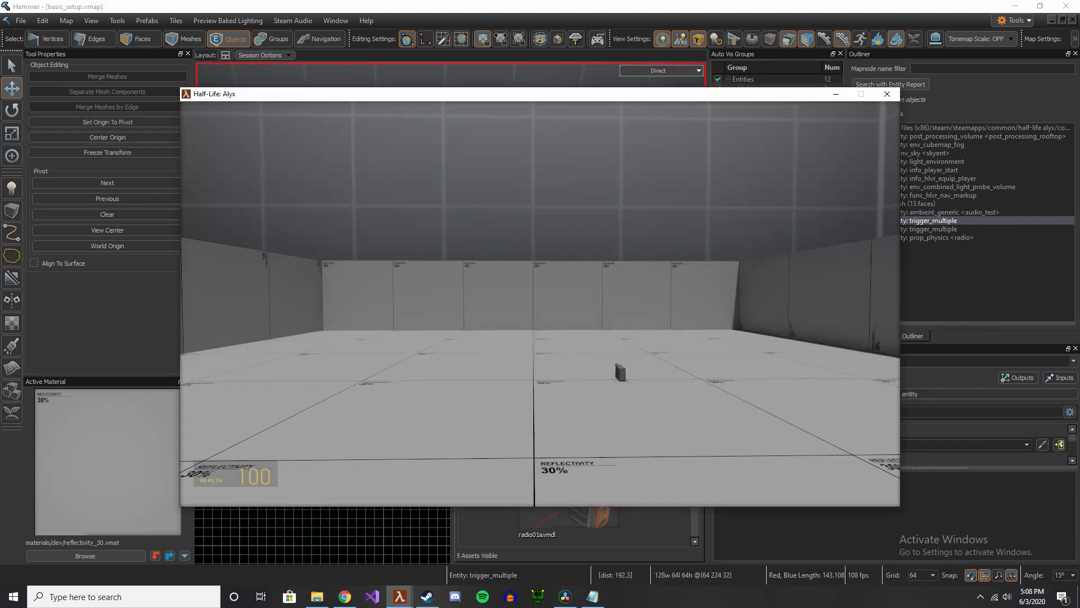
In the running game, walk to the radio, pick it up and move around the room to test the sound's source
key("s")
key("w")
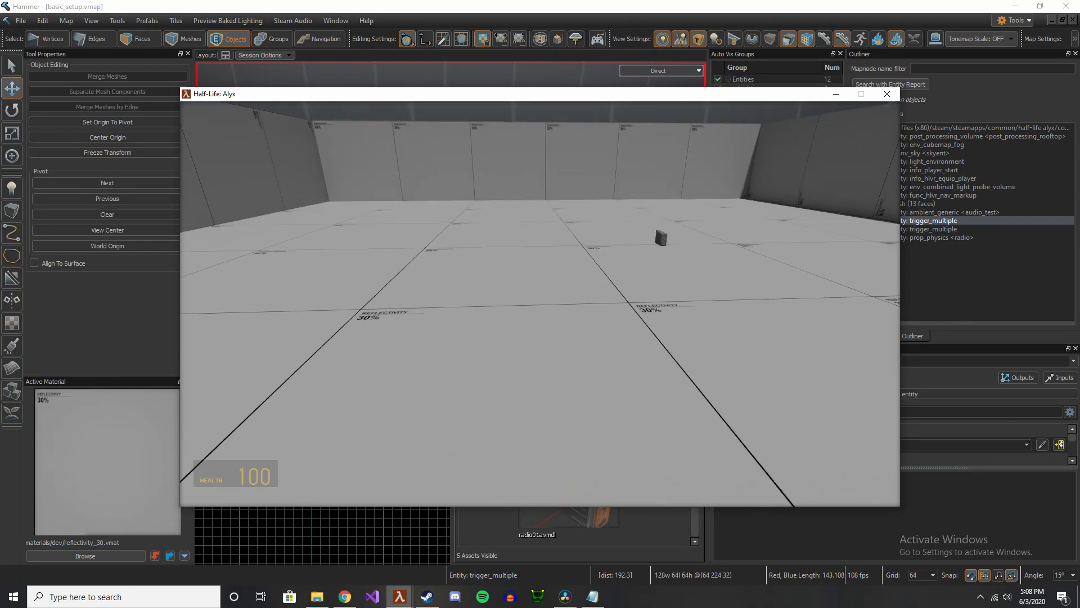
key("w")
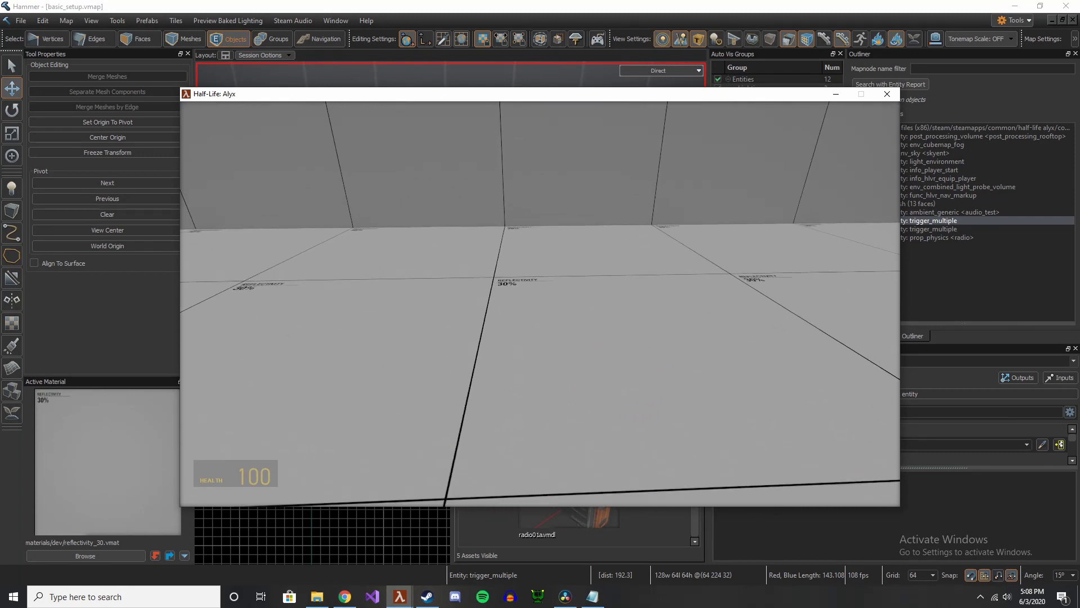
key("w")
key("e")
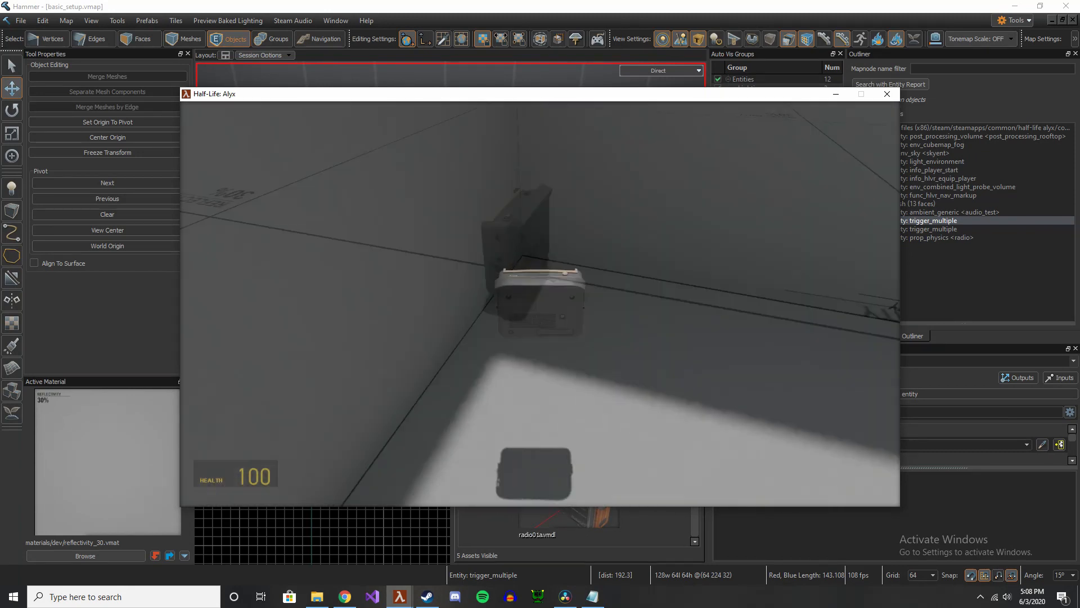
key("w")
key("e")
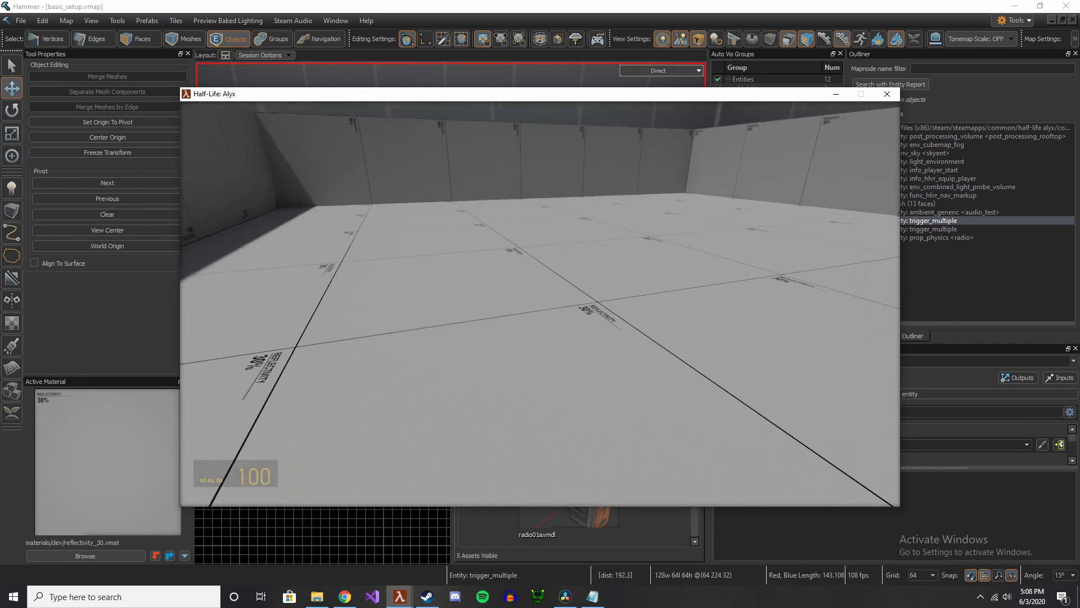
key("w")
key("shift")
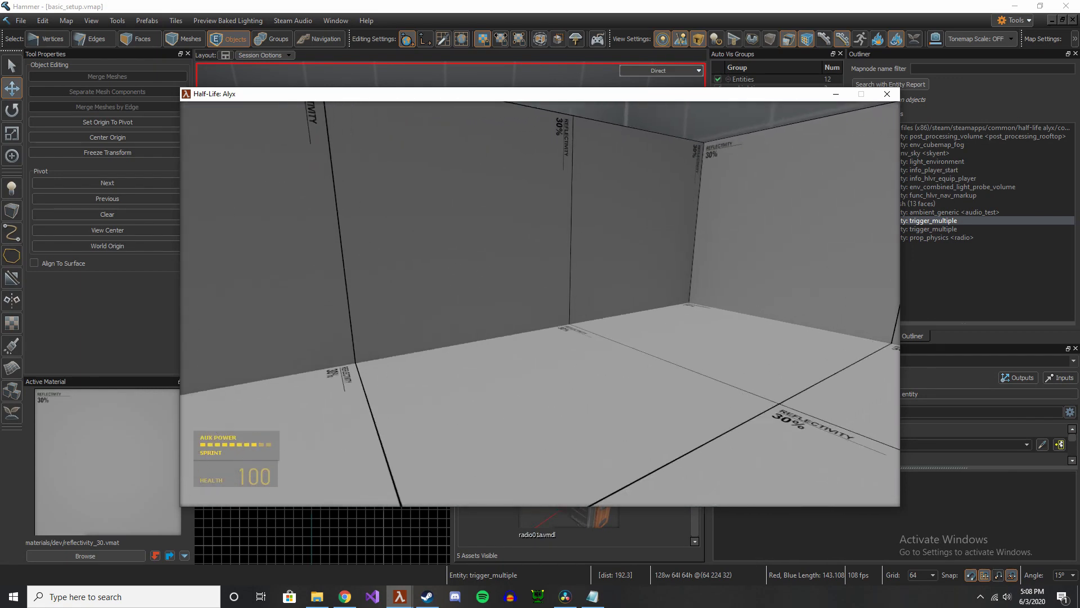
key("w")
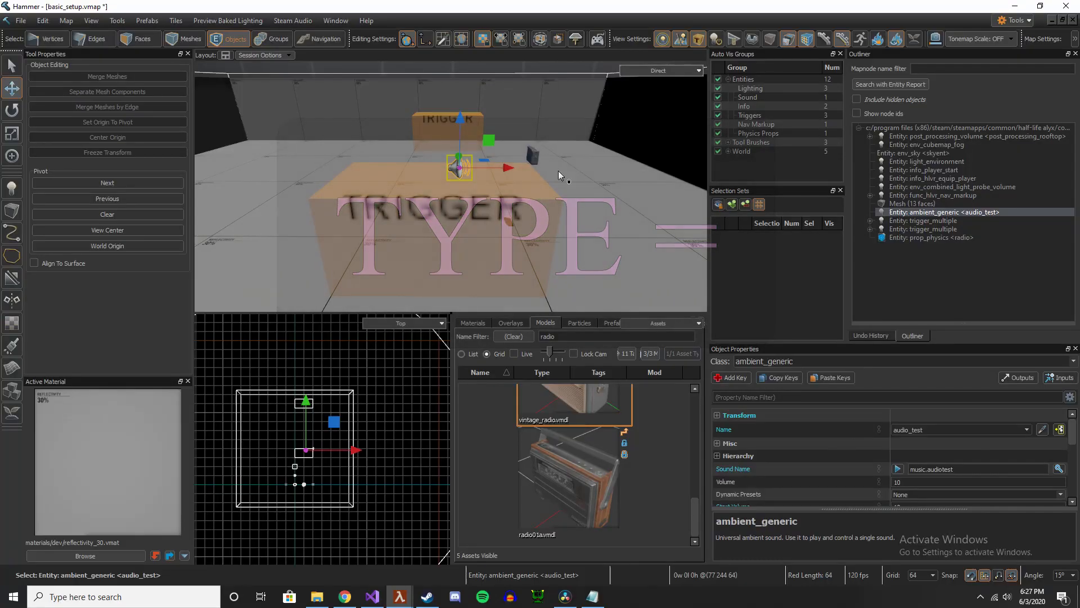
In audio_test.vsndevts in Notepad, replace the music.audiotest type with "hlvr_2d_w_occlusion", copied from the type list in Visual Studio
key("alt+Tab")
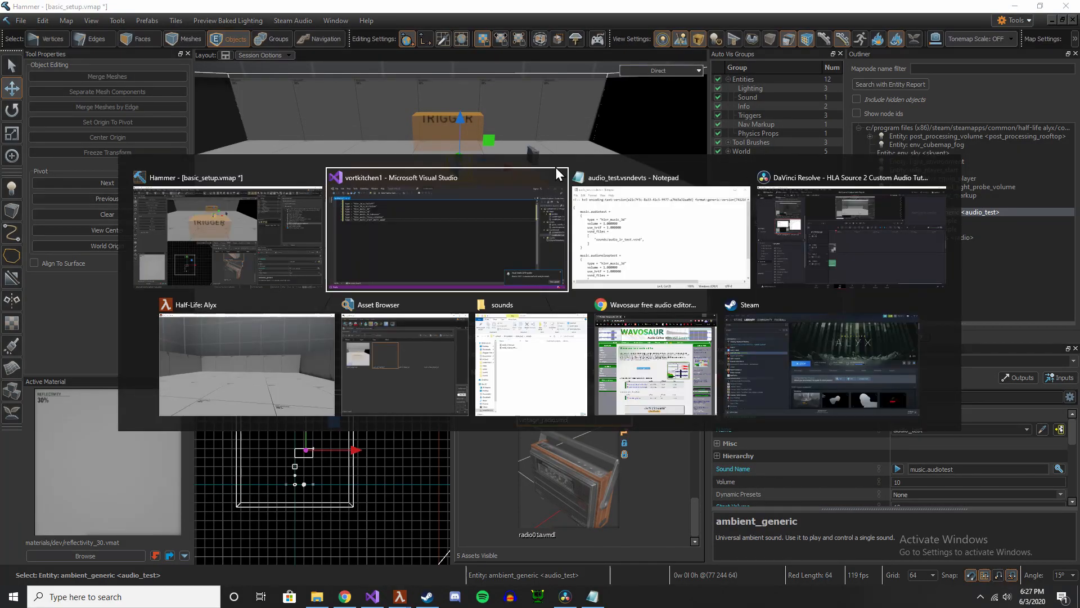
left_click(628, 225)
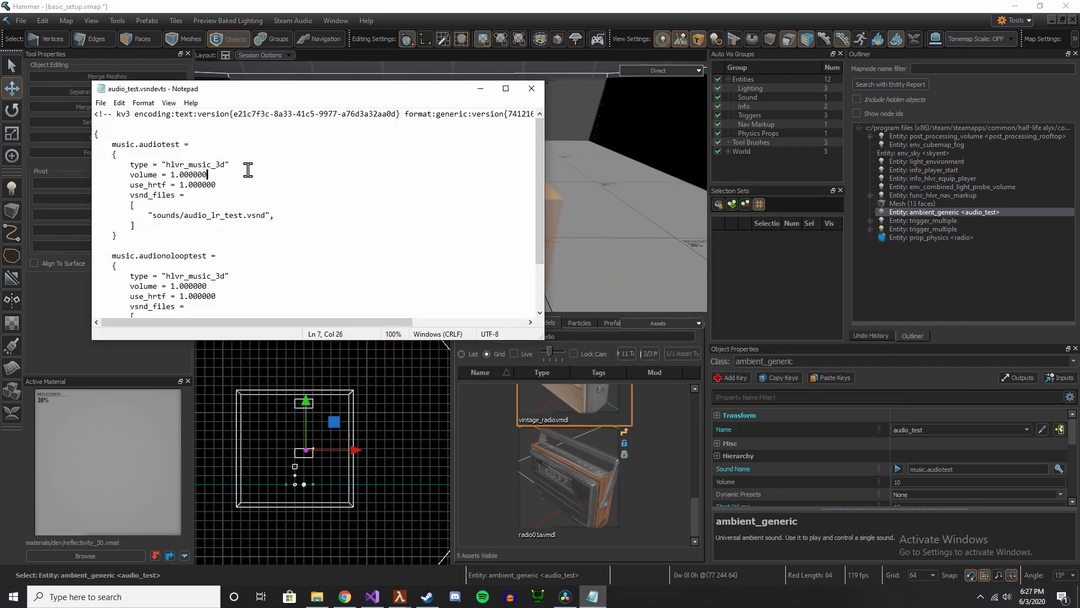
left_click_drag(248, 169, 313, 162)
key("alt+Tab")
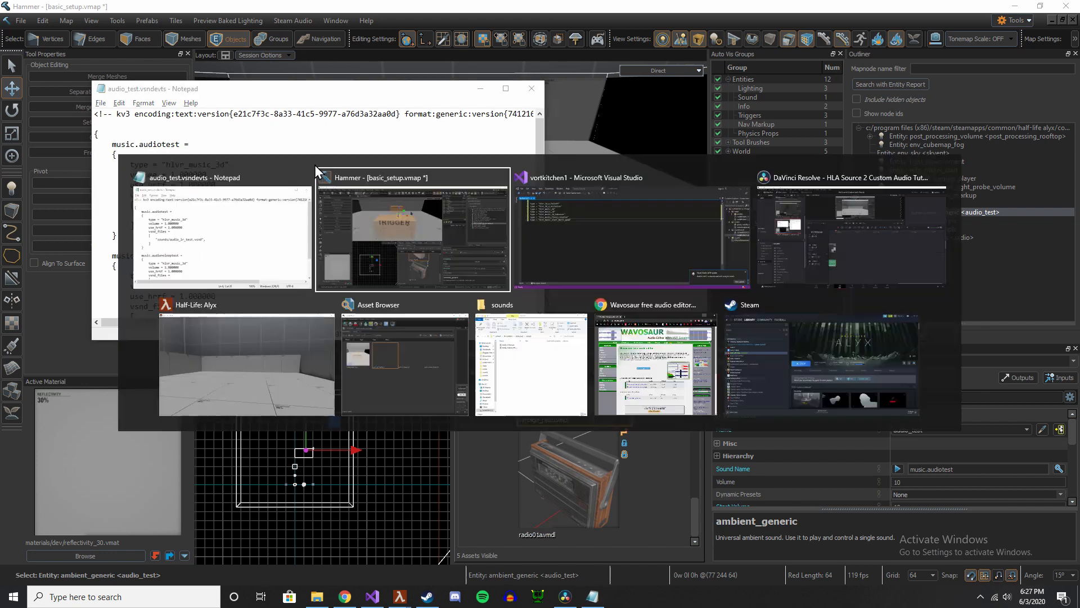
left_click(592, 220)
left_click_drag(314, 550, 121, 487)
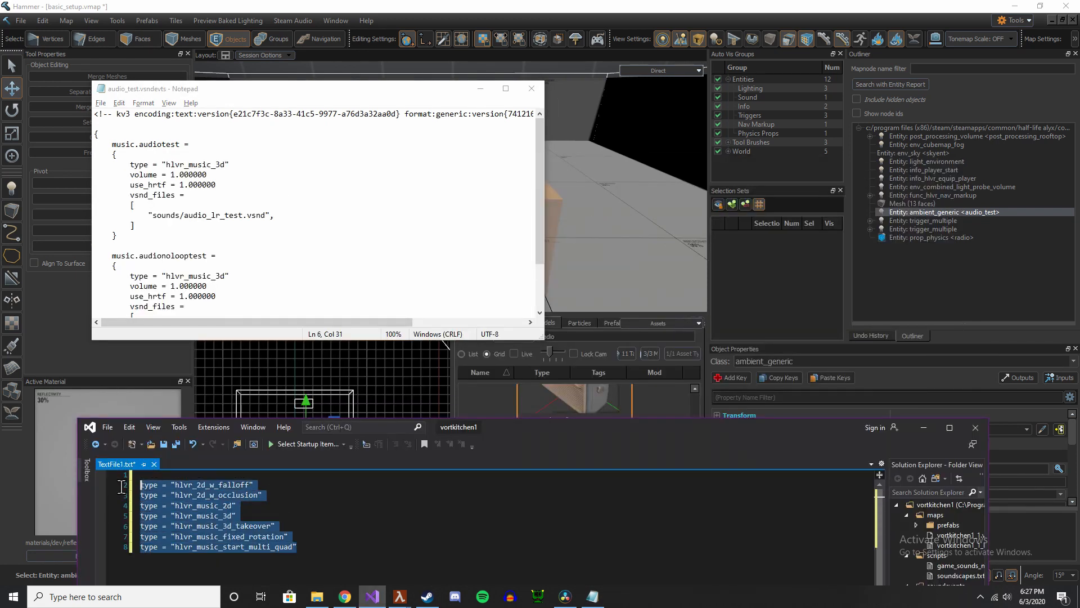
left_click_drag(293, 493, 155, 496)
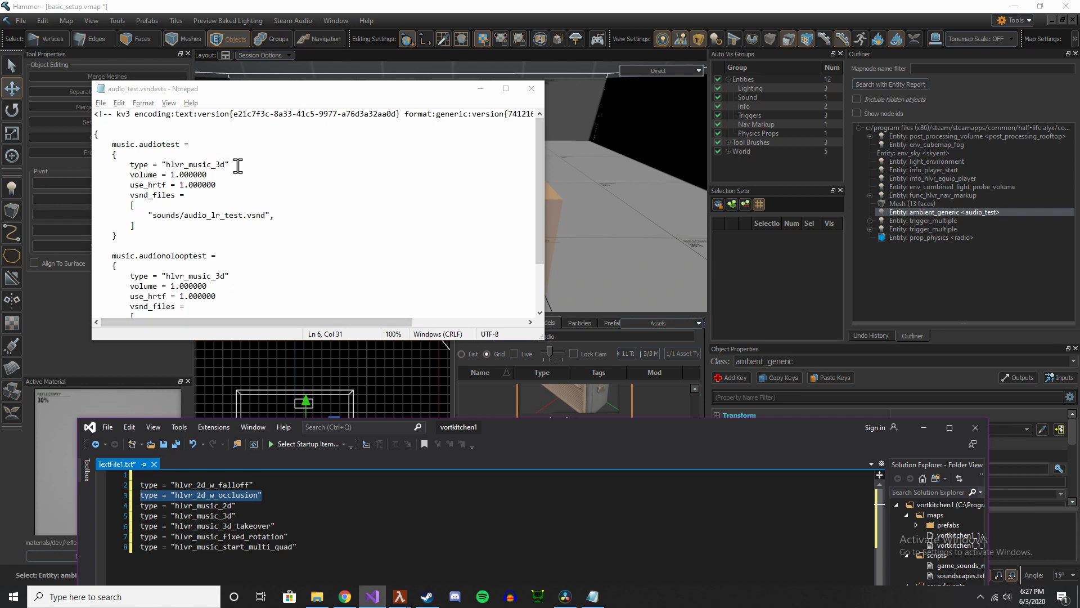
left_click_drag(239, 164, 140, 166)
type("type = \"hlvr_2d_w_occlusion\"")
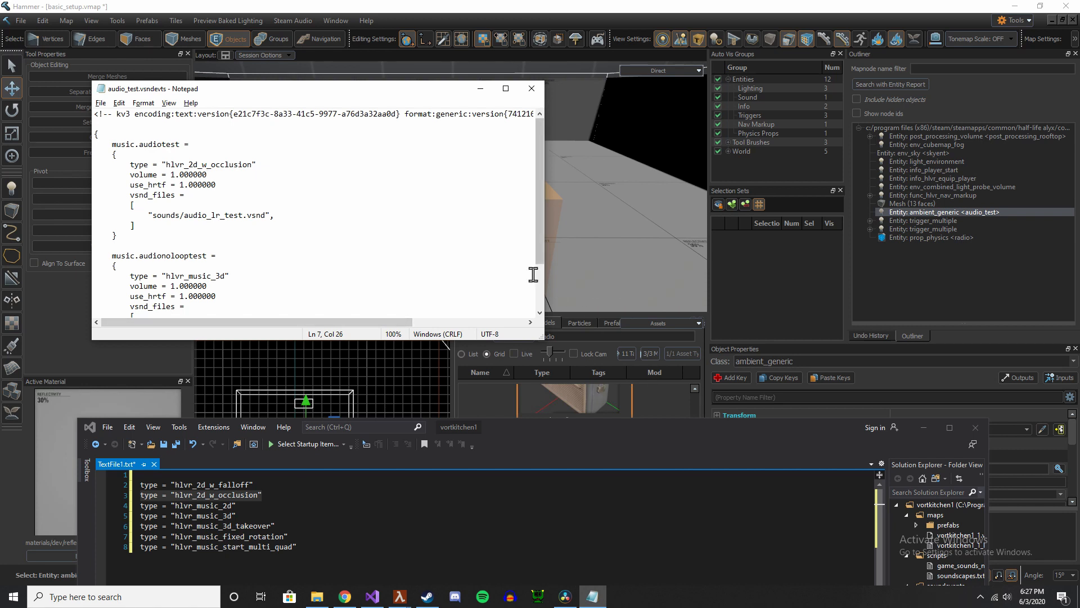
Run a full recompile of audio_test.vsndevts in the Asset Browser, and save the basic_setup map in Hammer
key("alt+Tab")
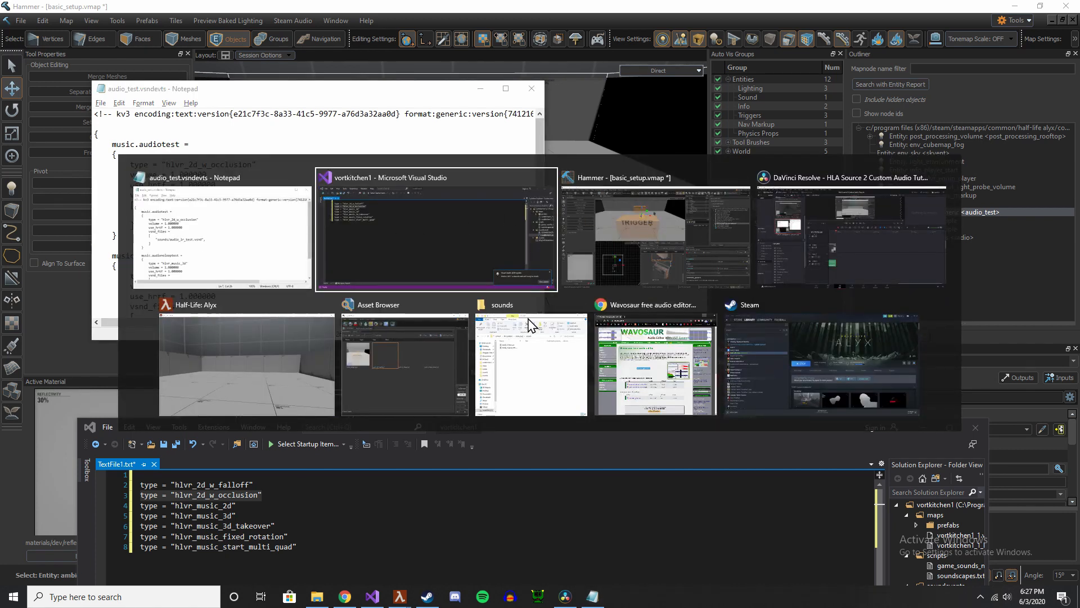
left_click(429, 392)
right_click(447, 244)
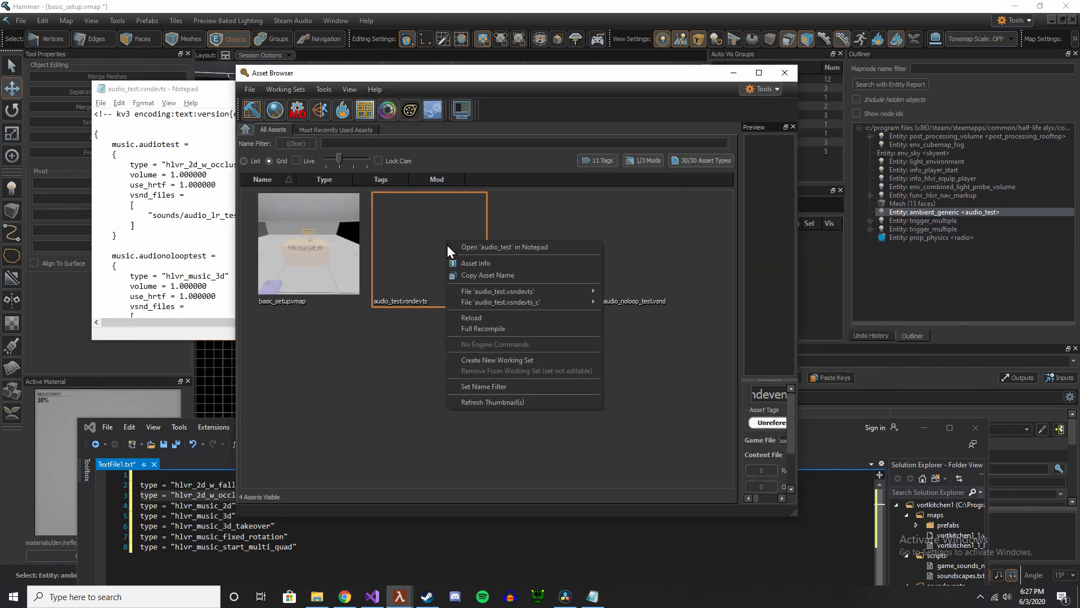
left_click(492, 328)
right_click(422, 231)
left_click(461, 311)
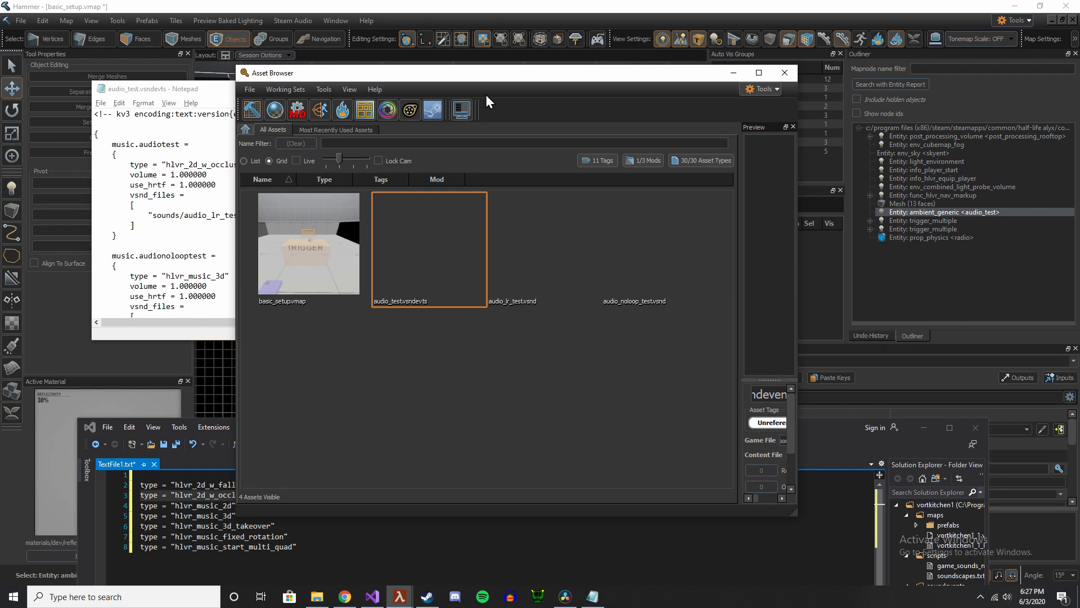
left_click(467, 19)
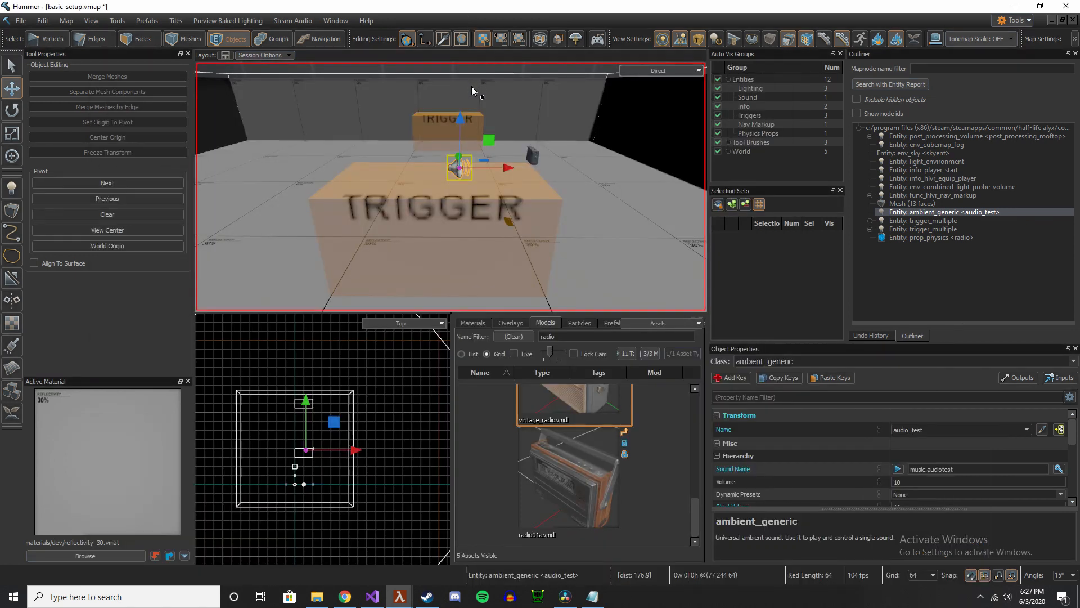
key("ctrl+s")
Find the washing_machine002 model with the filter "wash" and place it on the floor between the two triggers, near the radio
right_click_drag(550, 181, 507, 159)
left_click(420, 128)
right_click_drag(467, 107, 459, 148)
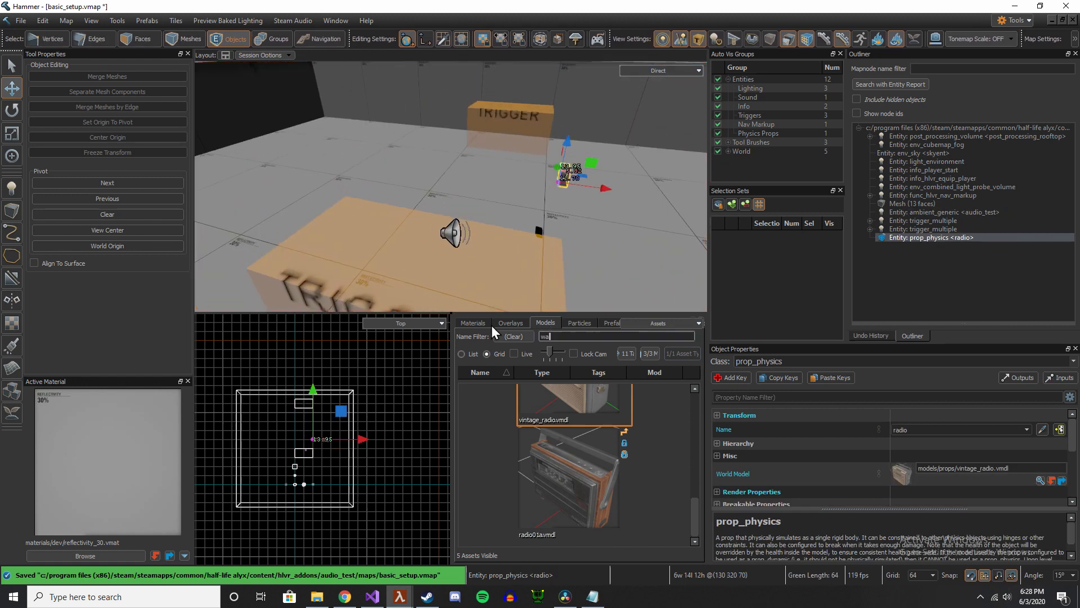
left_click(507, 335)
type("wash")
left_click_drag(583, 463, 431, 189)
right_click_drag(431, 189, 573, 171)
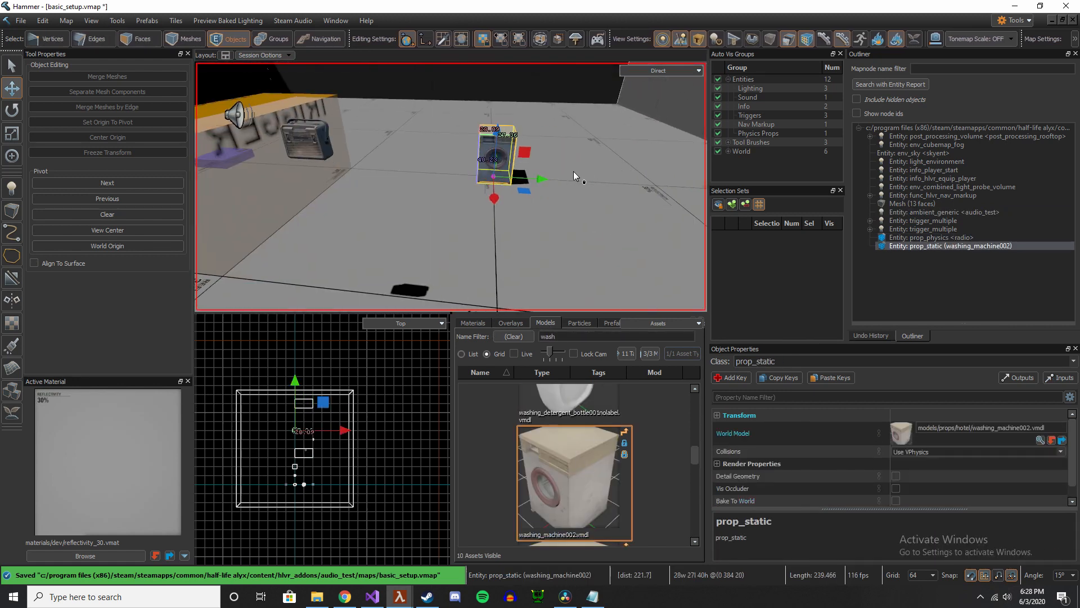
Scale the washing machine prop to about 127 units long and 128 units high as a sound-blocking obstacle
key("e")
left_click_drag(535, 179, 650, 182)
left_click_drag(497, 134, 499, 105)
right_click_drag(499, 103, 417, 173)
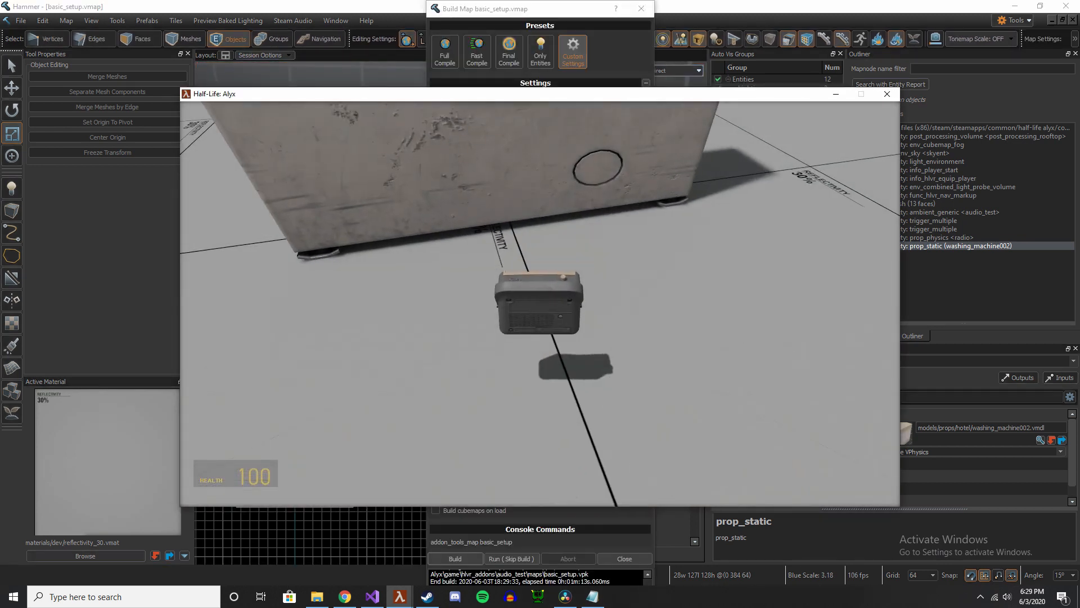
In the running game, strafe around the enlarged washing machine to test how it occludes the radio's sound
key("a")
key("a")
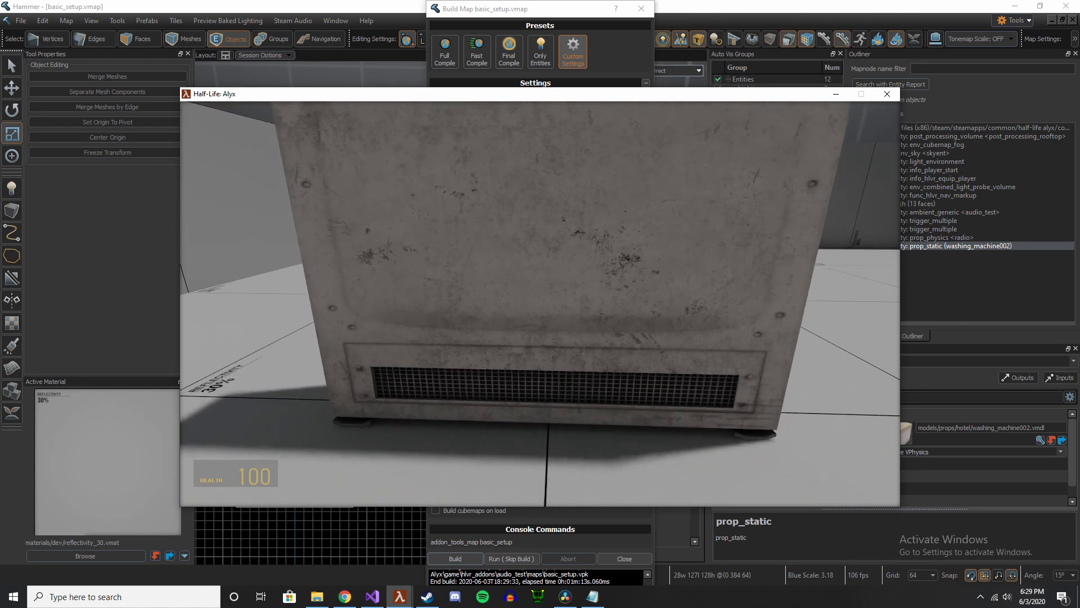
key("d")
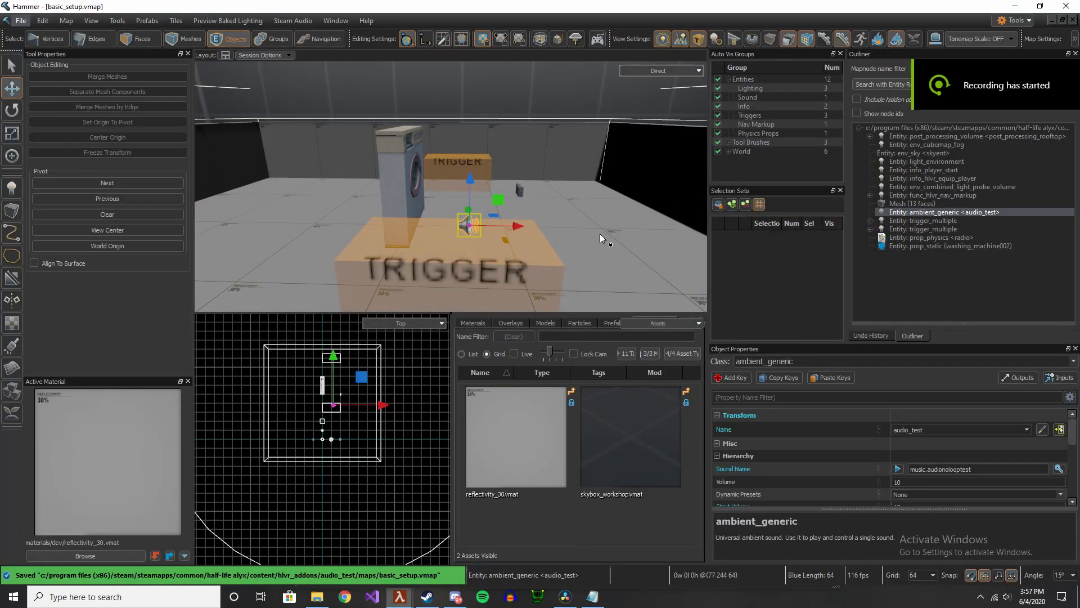
Review the three audio_noloop_test sound files listed under music.audionolooptest in audio_test.vsndevts in Notepad, and return to Hammer
key("alt+Tab")
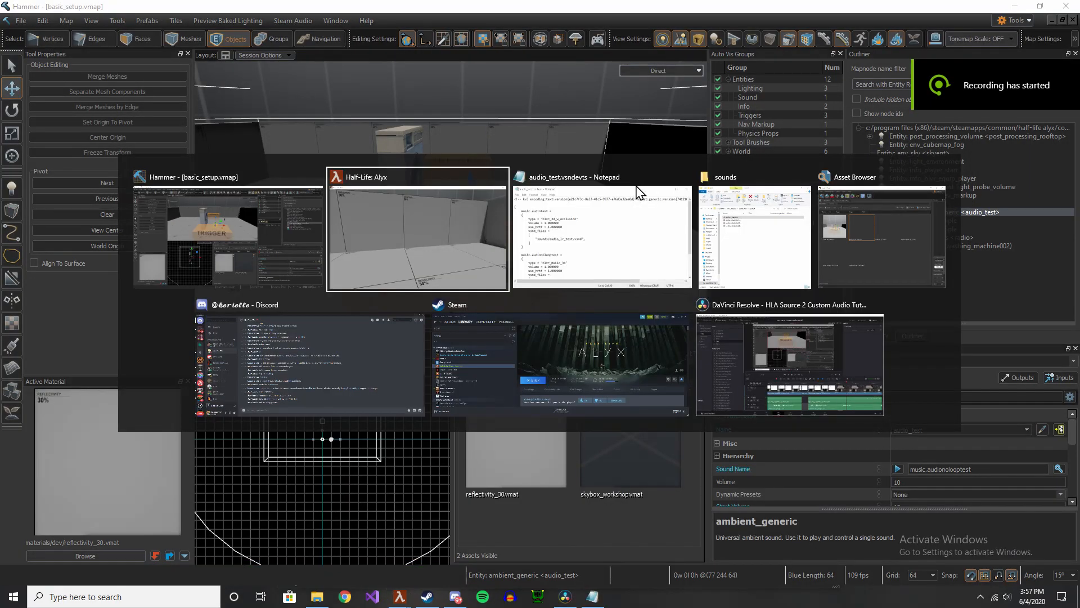
left_click(619, 229)
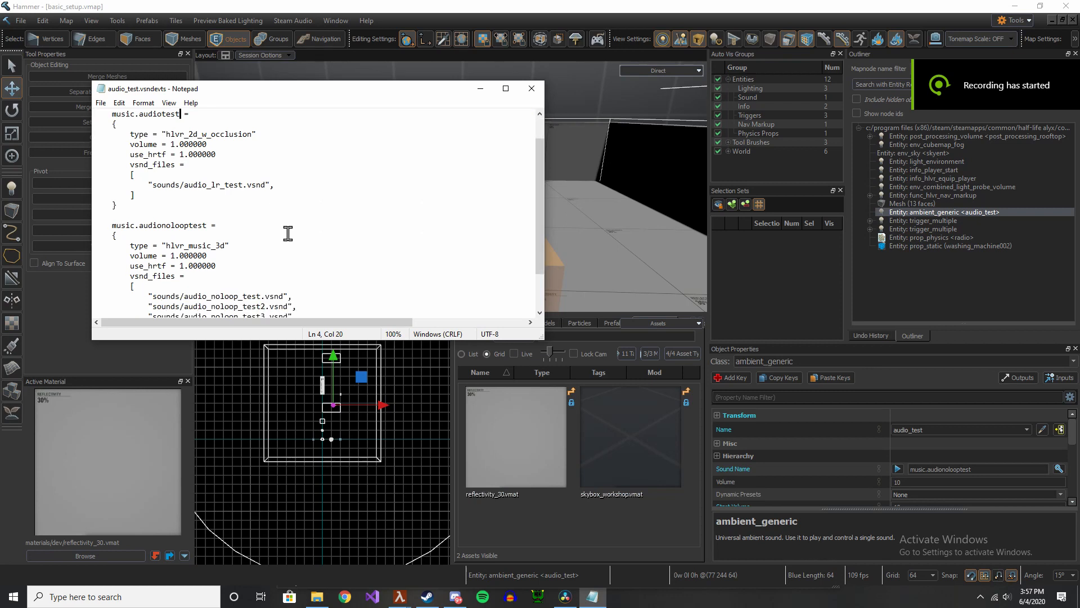
scroll(288, 233, "down", 1)
left_click_drag(304, 286, 143, 269)
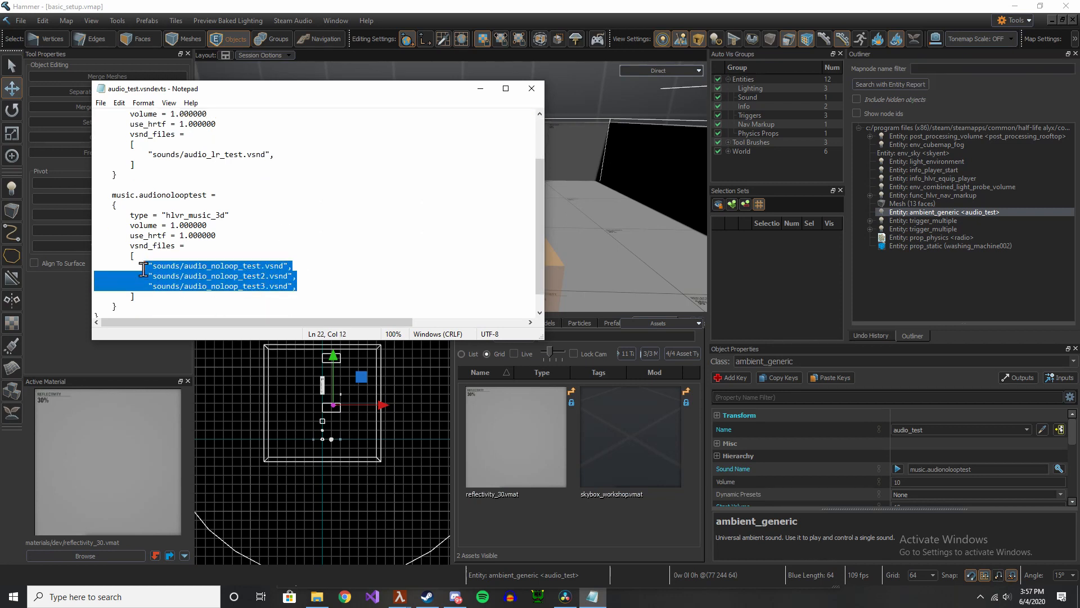
left_click(329, 283)
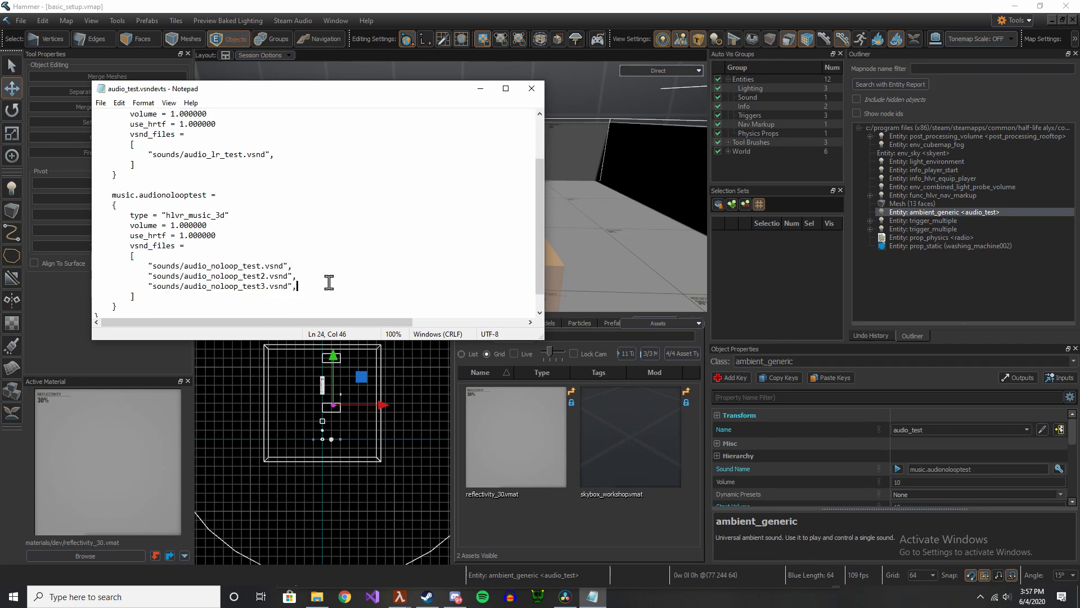
left_click(519, 12)
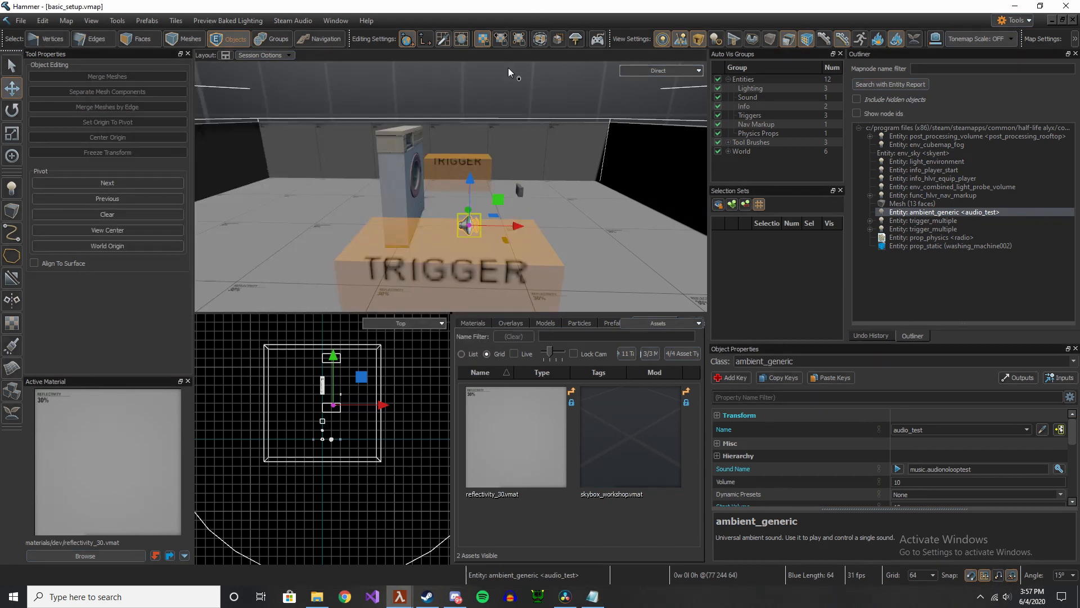
Arrange the two trigger volumes side by side at the far end of the room, save basic_setup, and build and run the map
left_click_drag(495, 180, 562, 116, "alt")
left_click(482, 247)
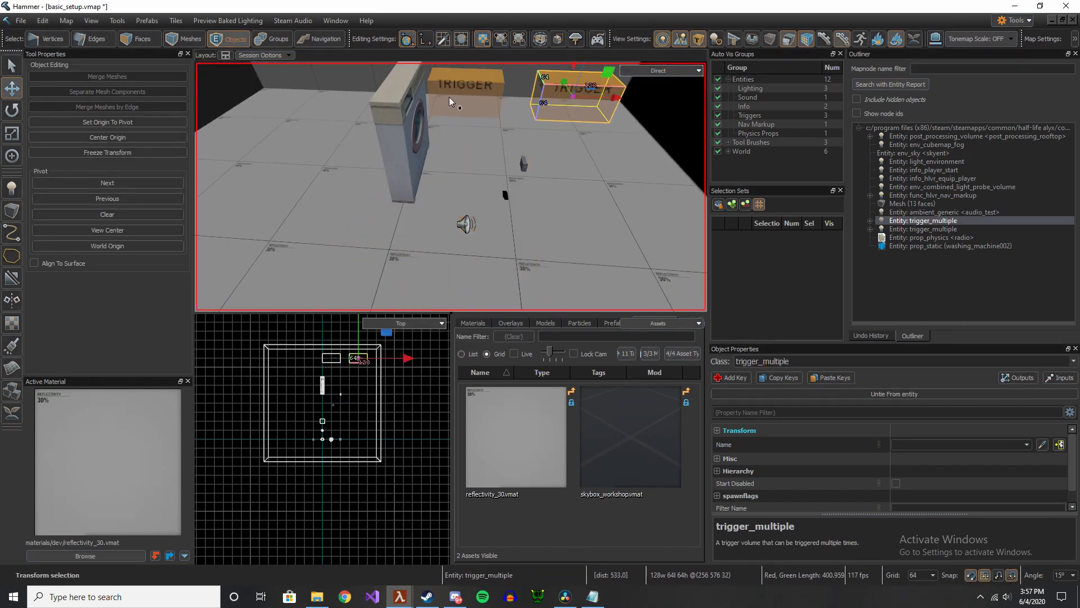
key("Left")
key("ctrl+s")
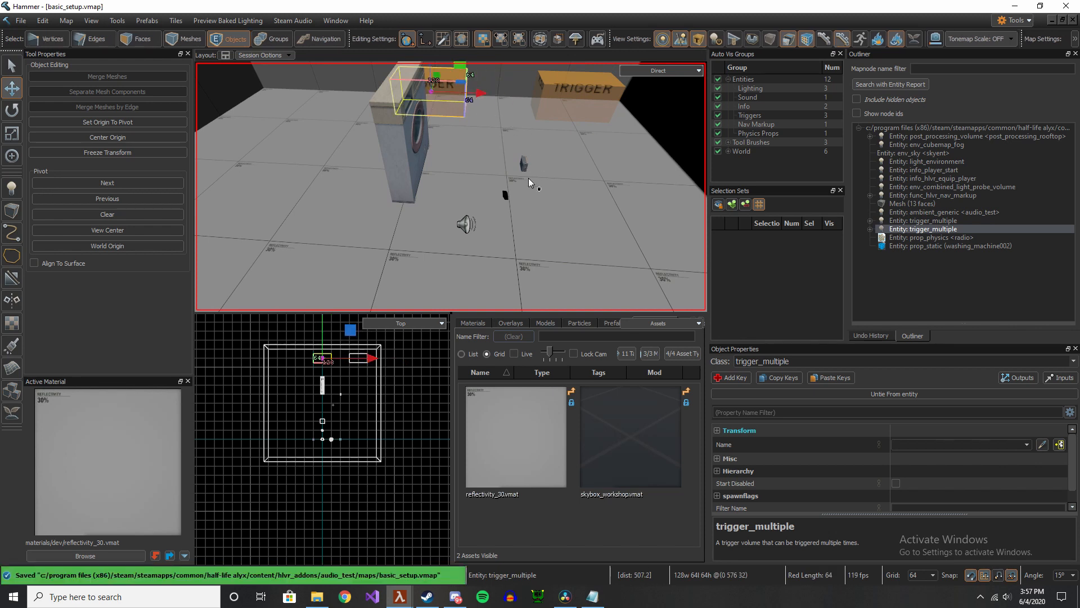
key("F9")
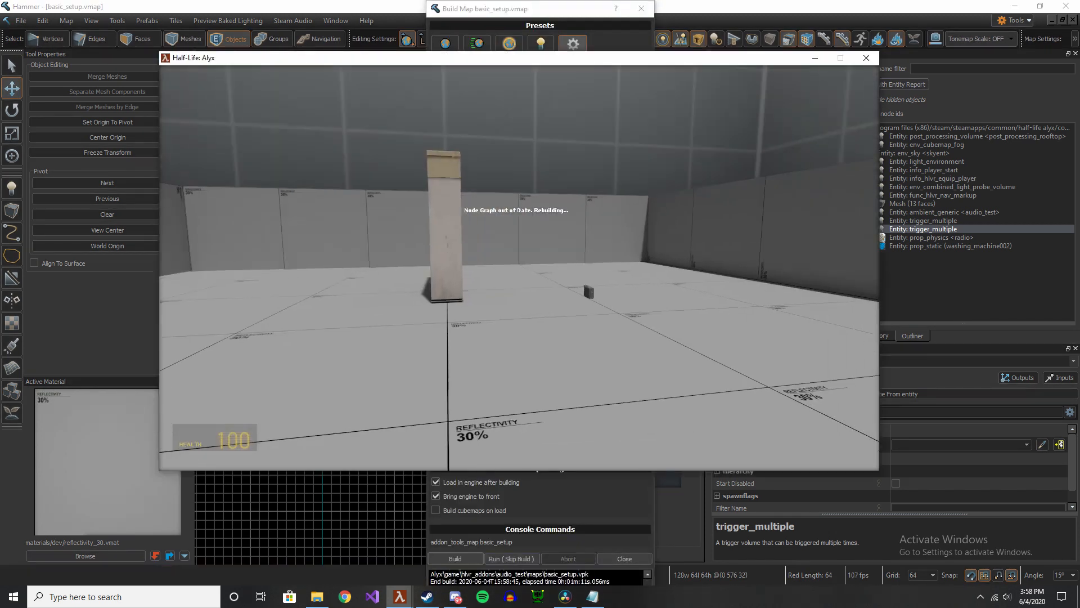
In the running game, pick up the radio, carry it around the room past the washing machine, and drop it on the floor
key("shift+w")
key("e")
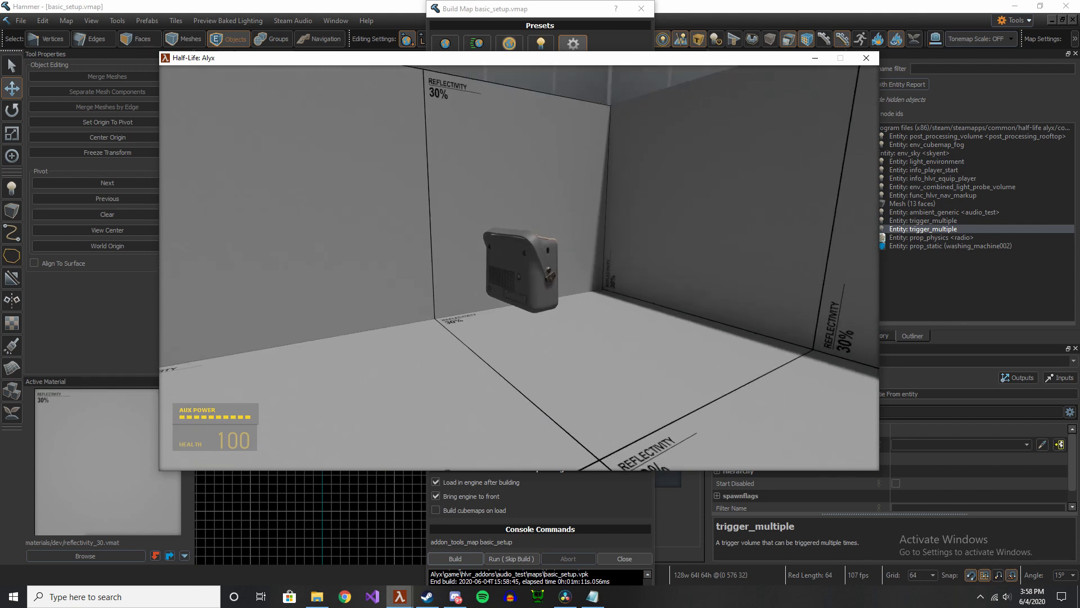
key("w")
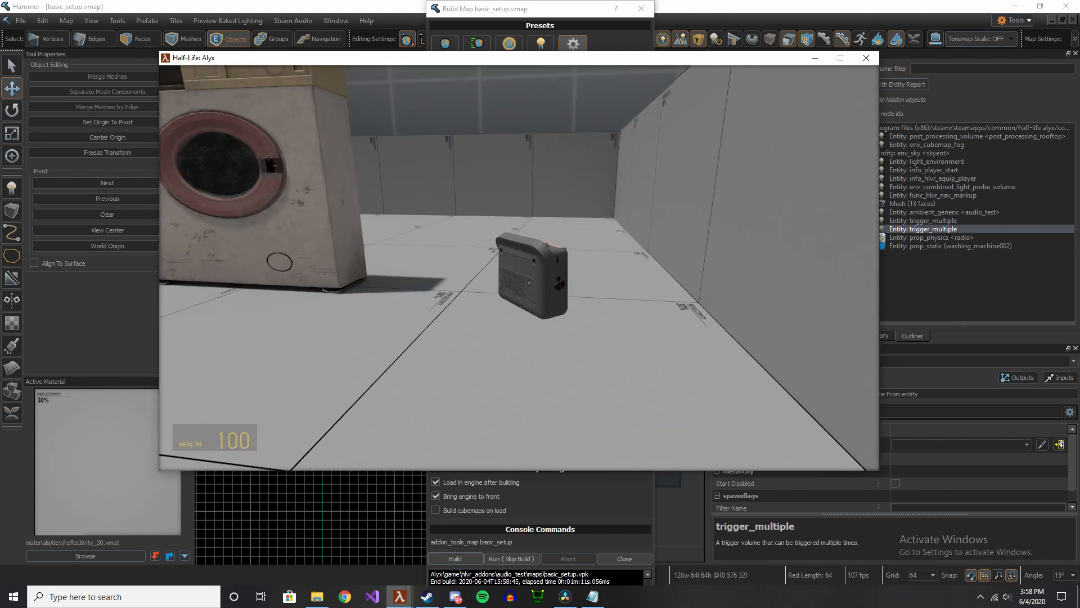
key("w")
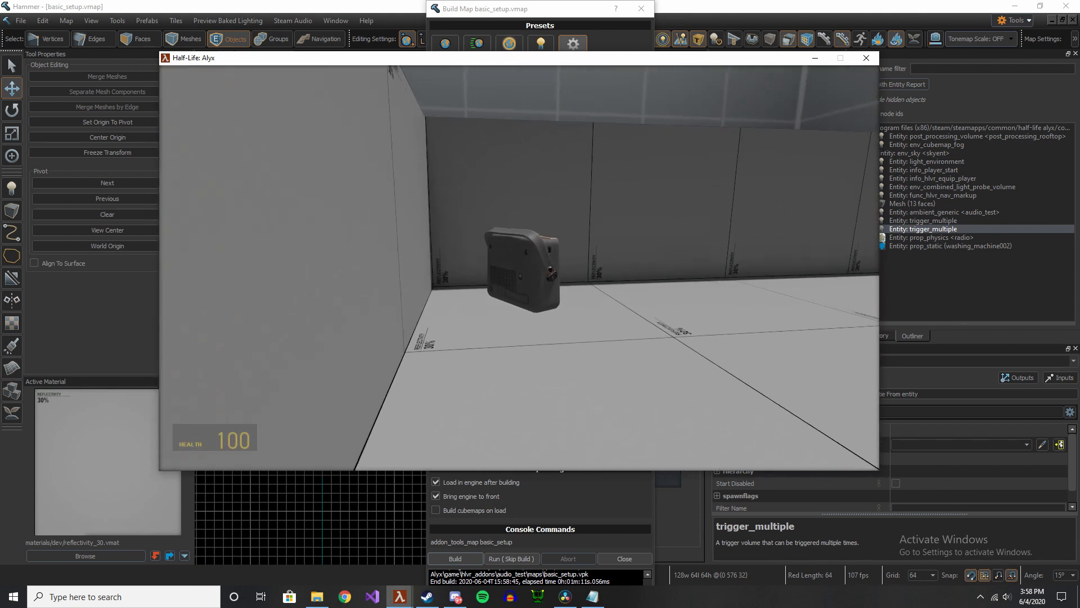
key("w")
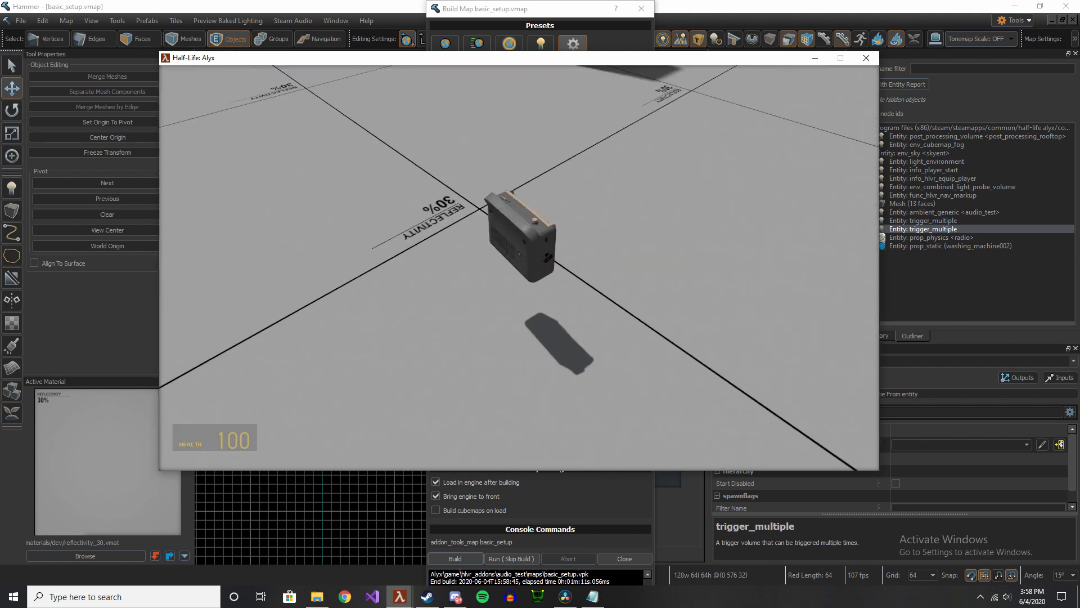
key("e")
Sprint between the trigger areas and the dropped radio to test the randomized non-looping sounds
key("w")
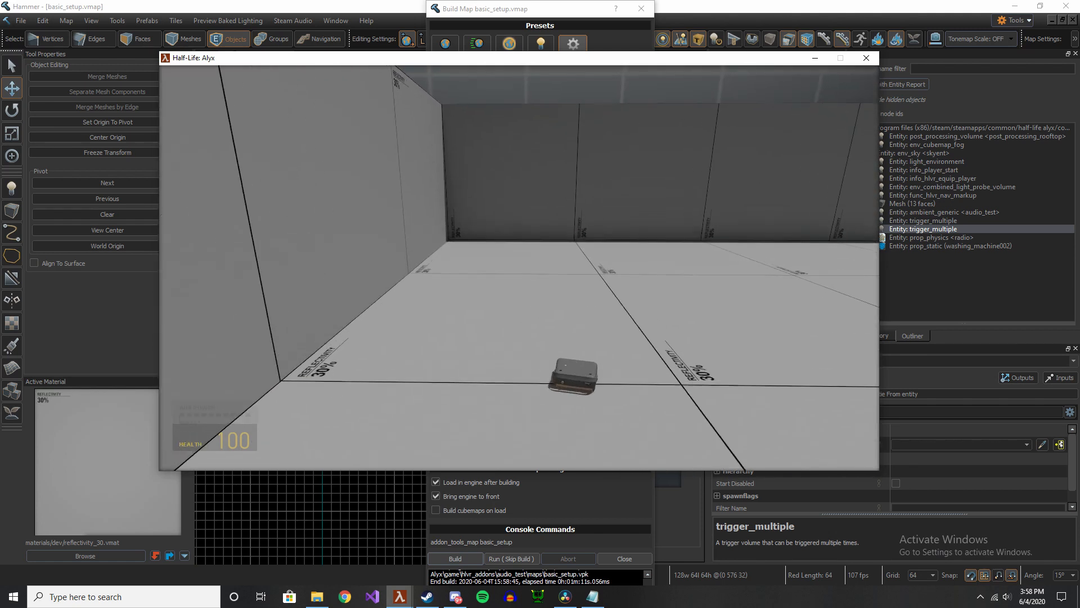
key("shift+w")
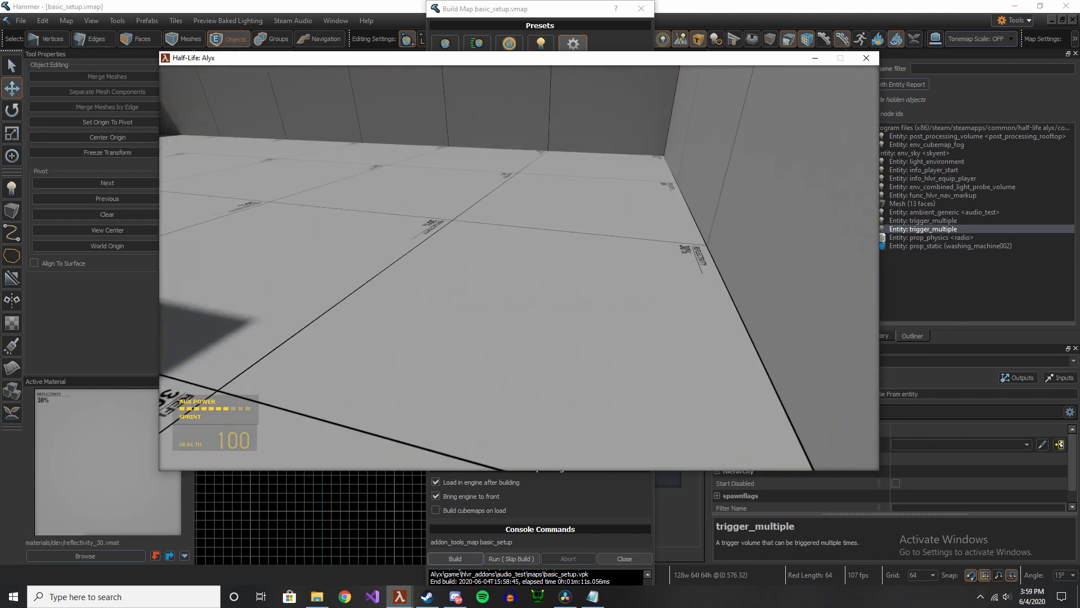
key("shift+w")
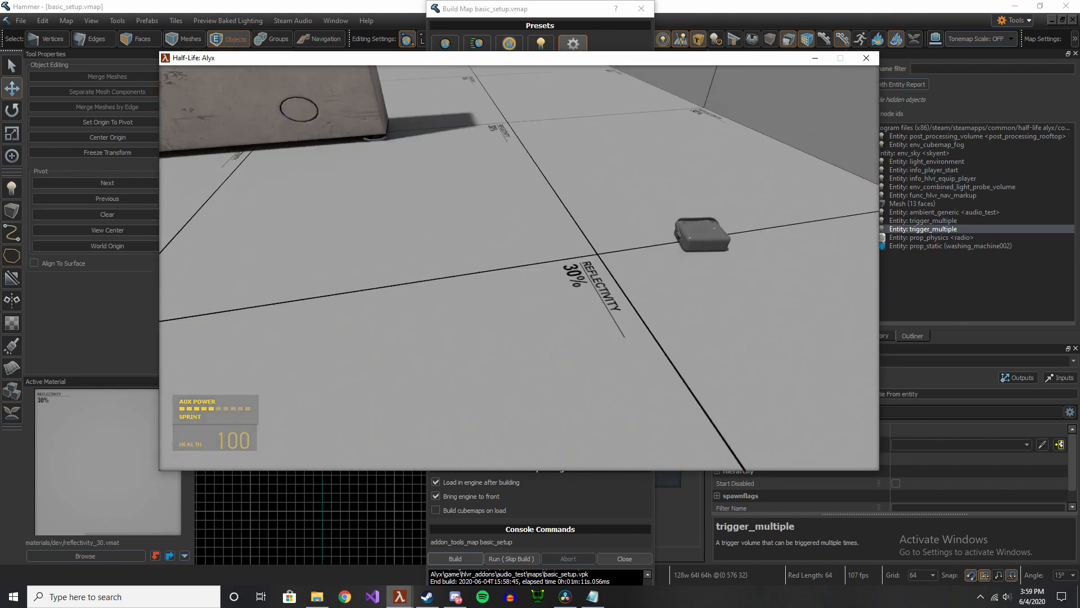
key("shift+w")
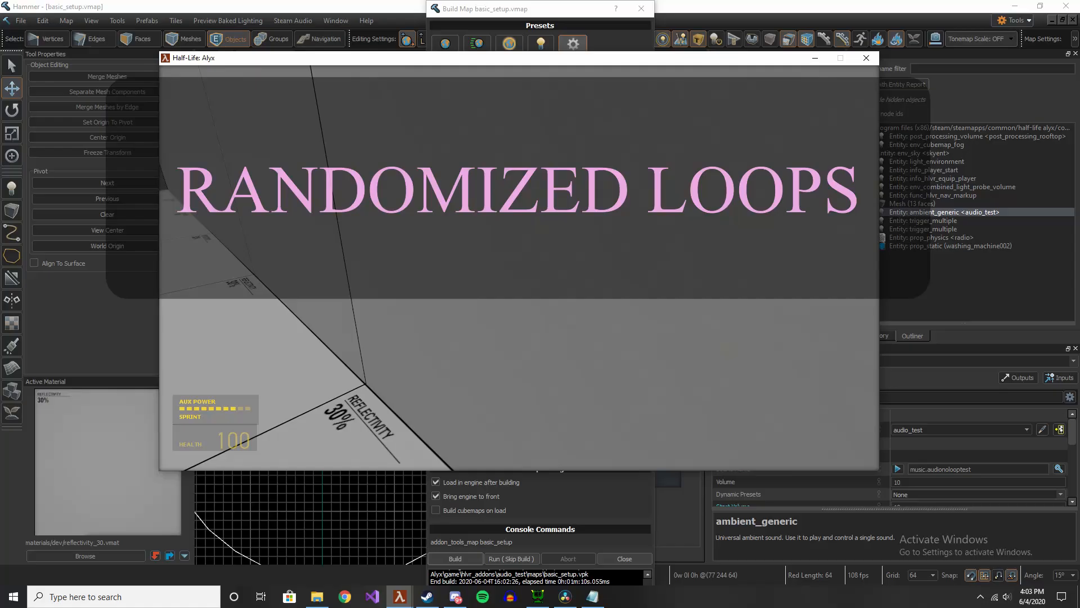
In the rebuilt map, run between the far wall and the washing machine to test the randomized looping sounds
key("w")
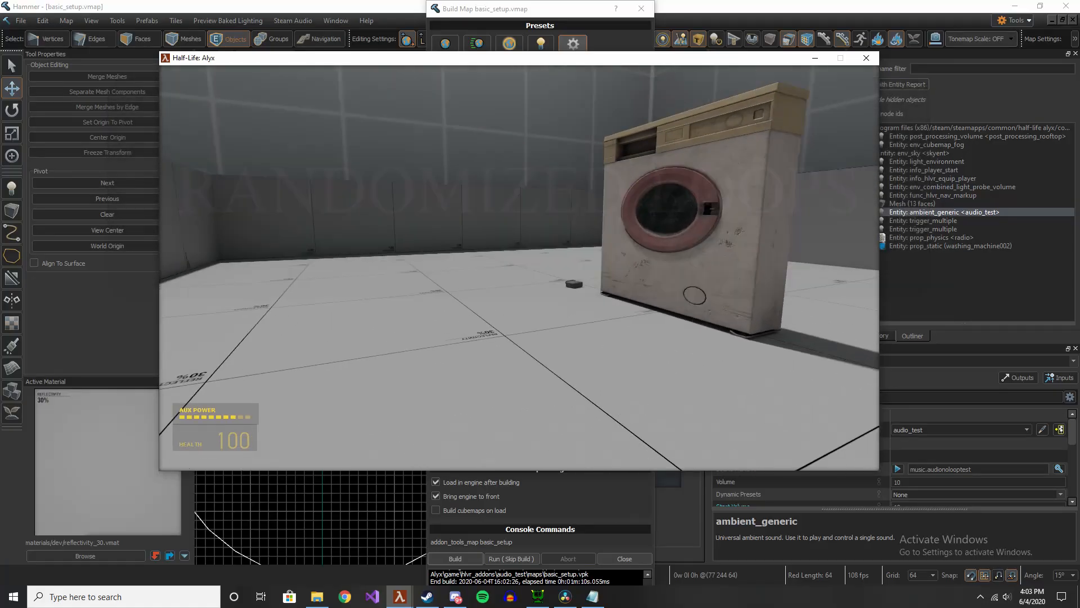
key("shift+w")
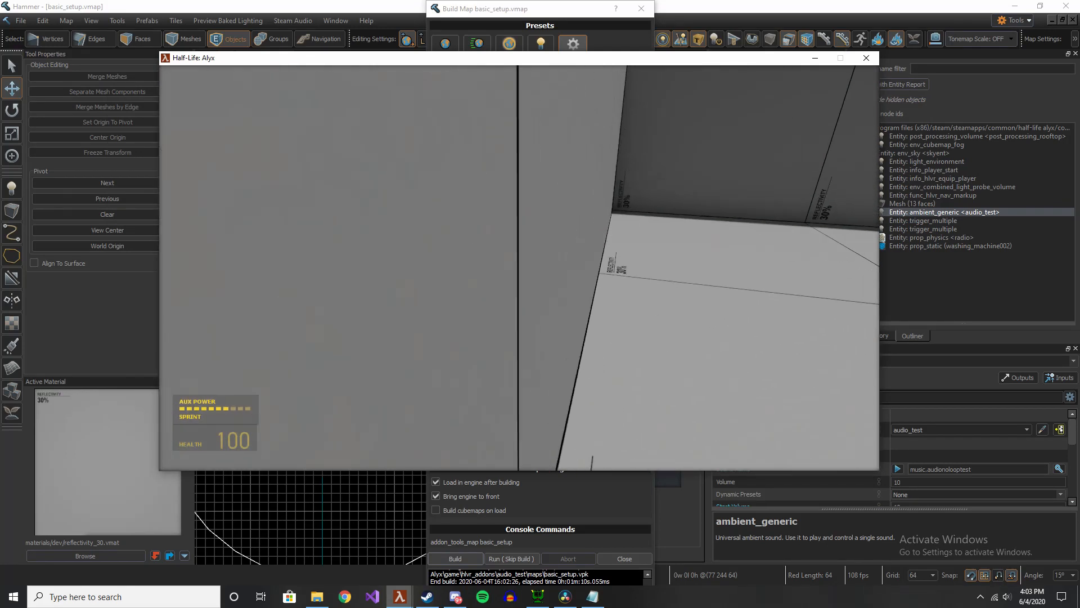
key("w")
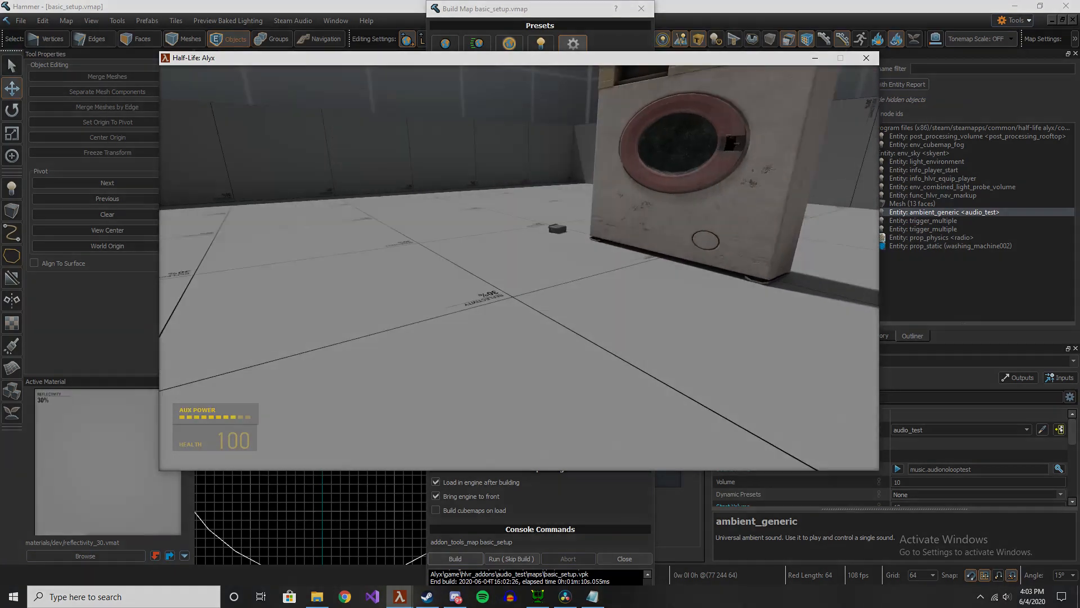